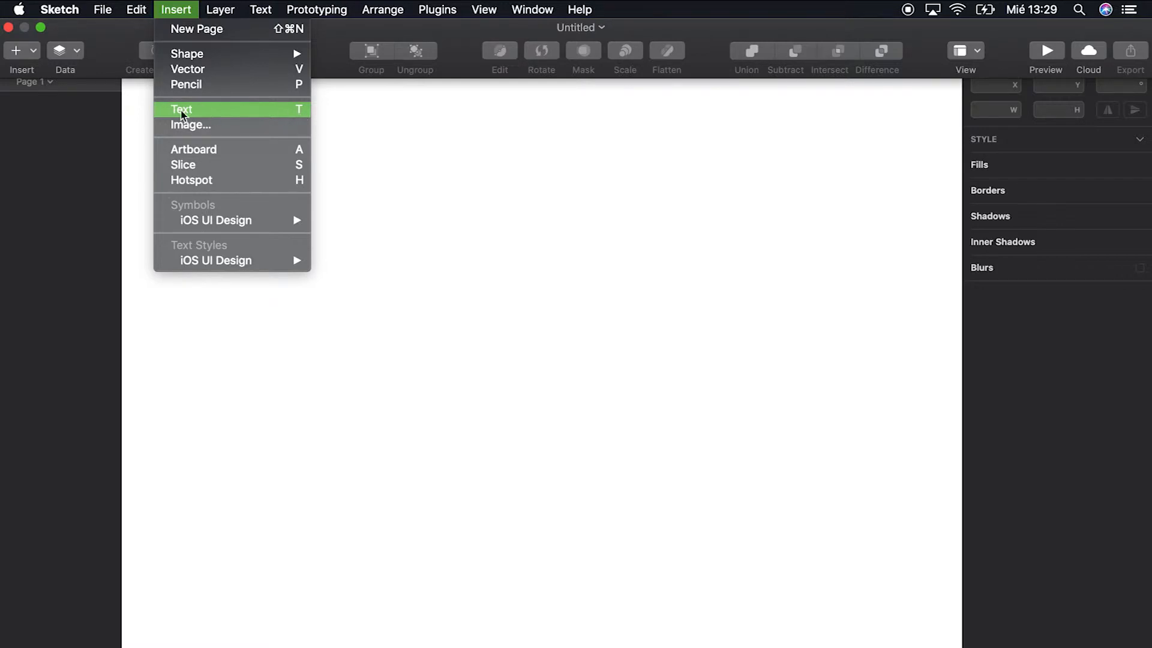
Step: Add an auto-sized text layer reading "ejemplo" on the blank canvas at about X 117, Y 72
click(74, 133)
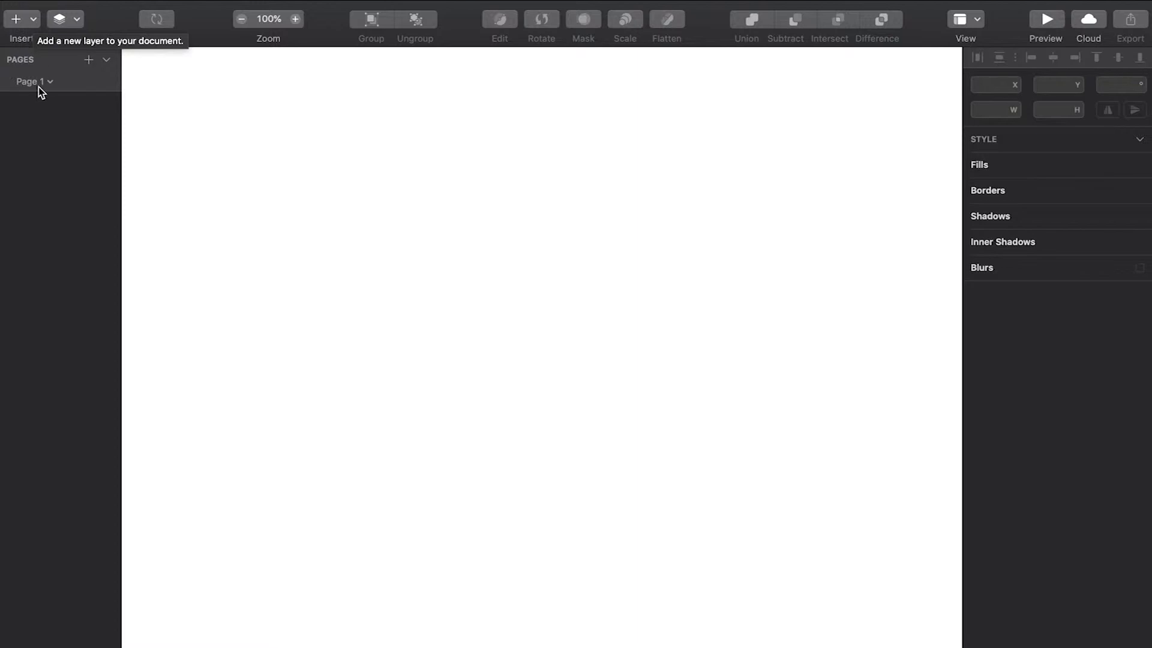
click(31, 24)
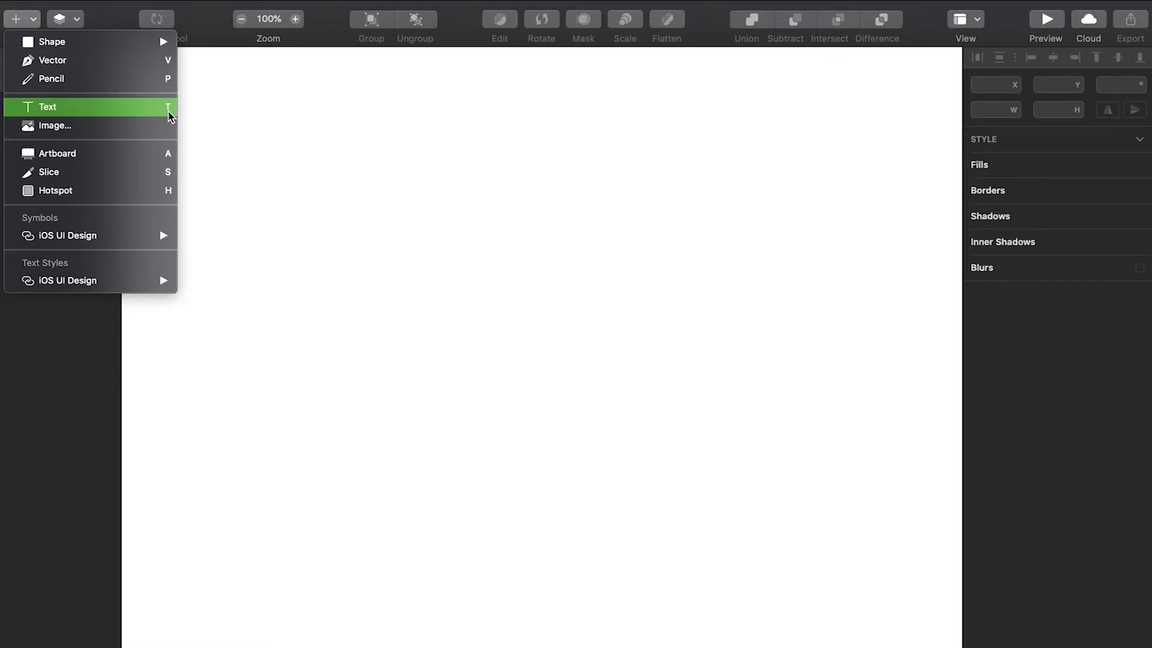
click(53, 114)
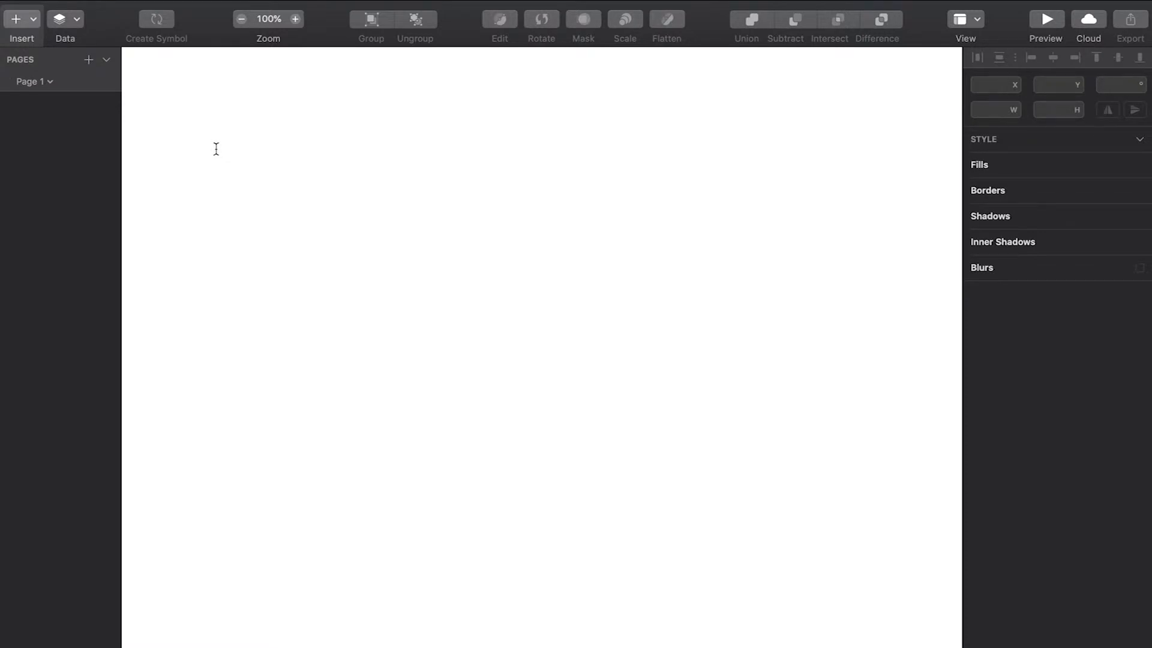
click(238, 131)
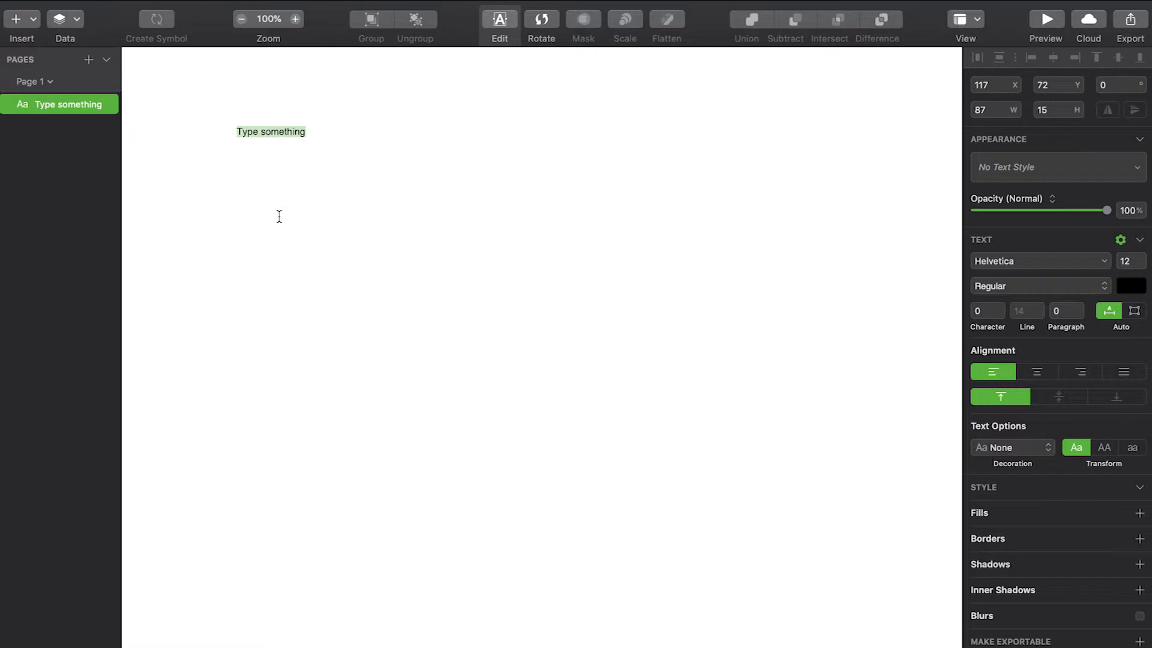
text(ejemplo)
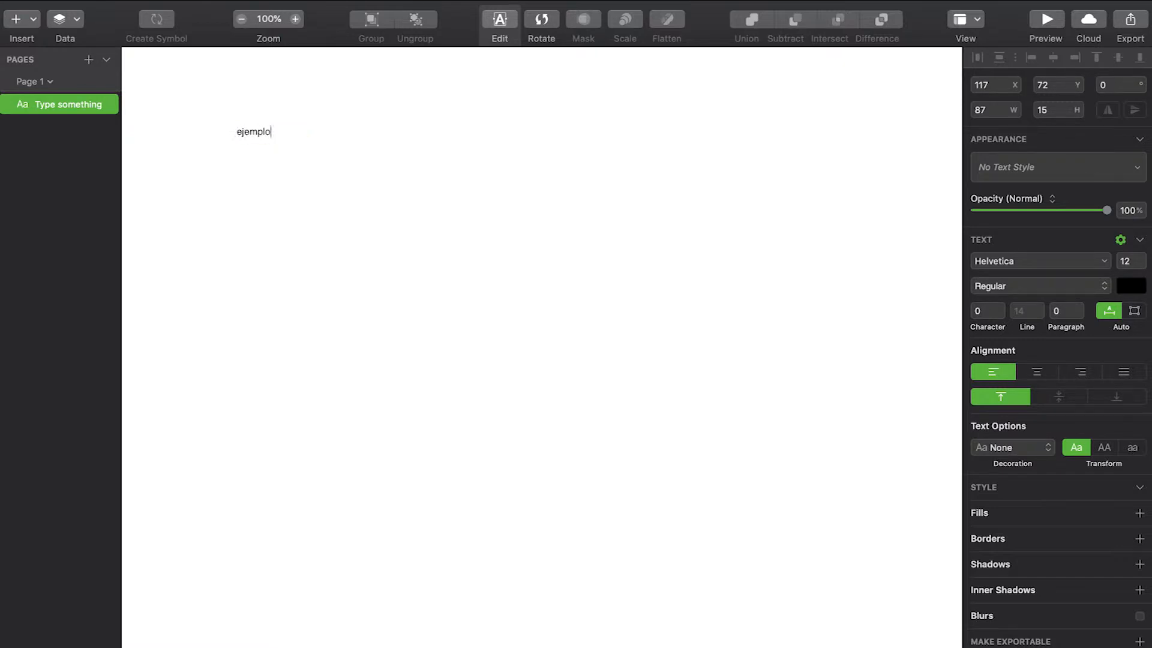
click(93, 163)
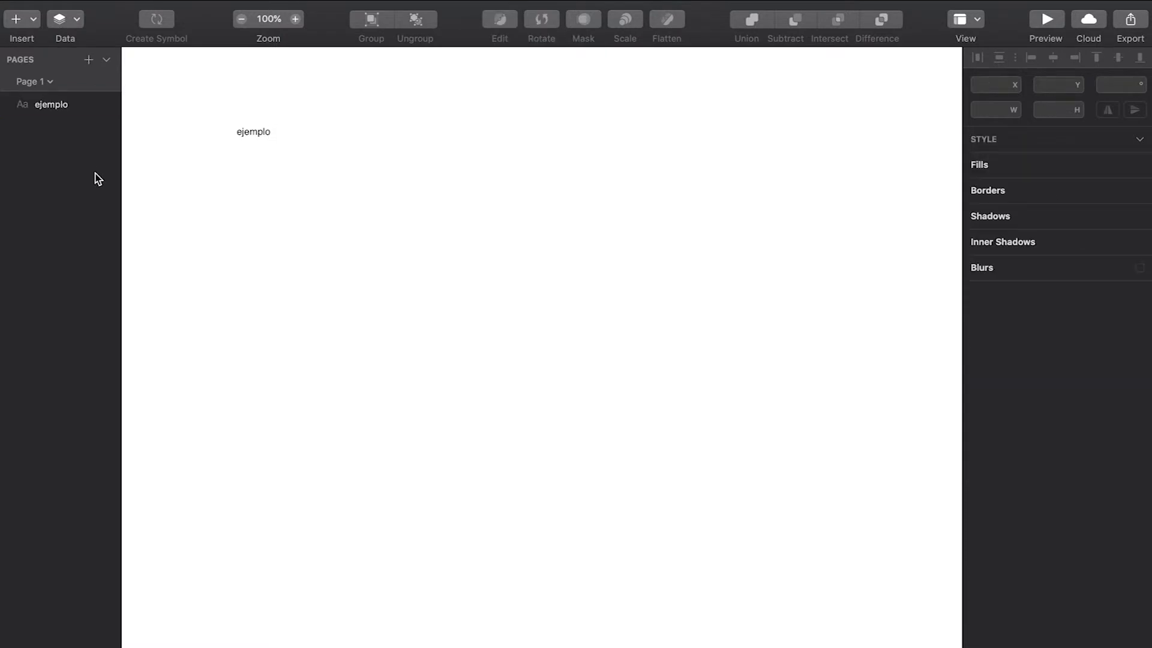
click(259, 134)
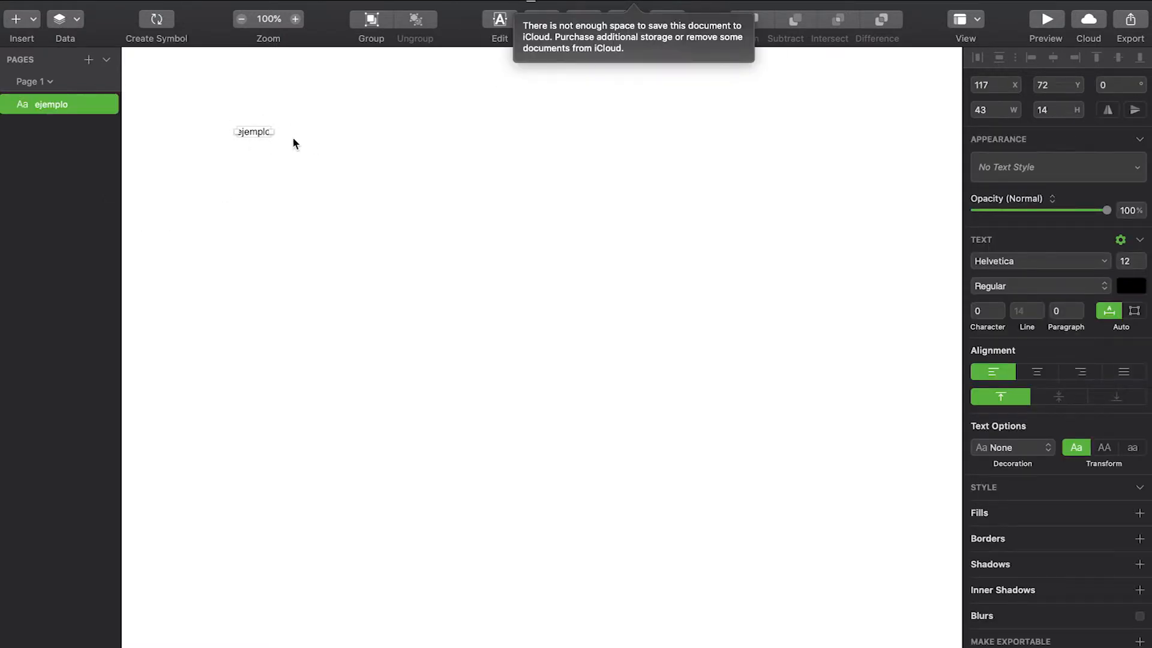
click(36, 212)
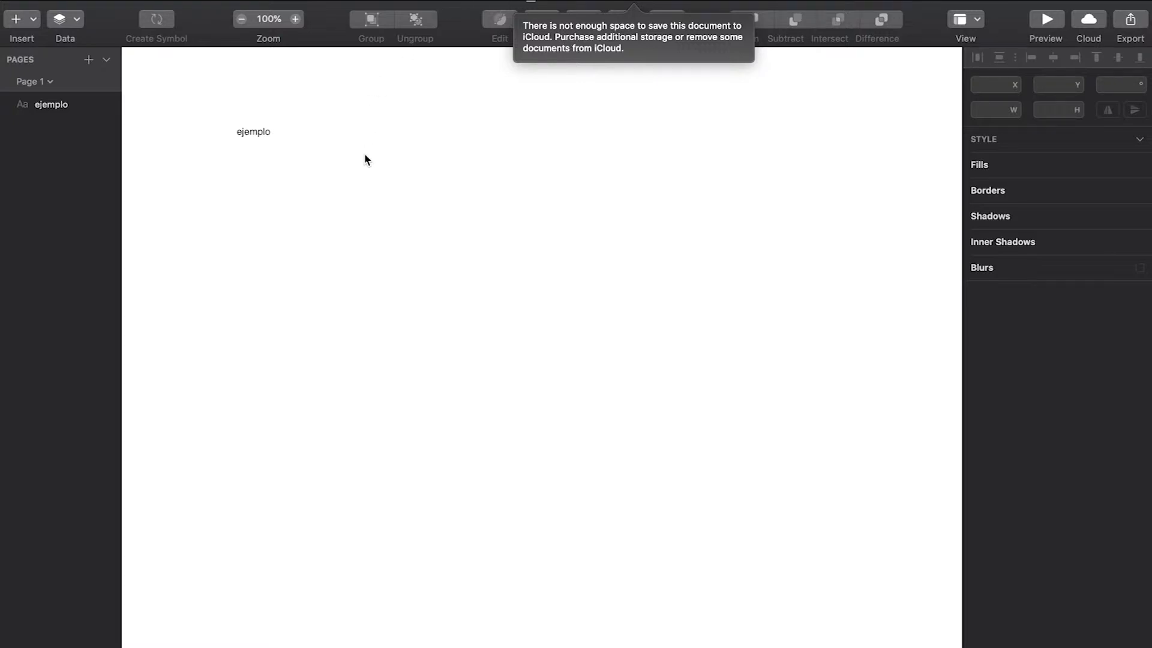
Step: Draw a fixed text box about 281 × 98 below the first text layer and fill it with "ejemplo"
key(t)
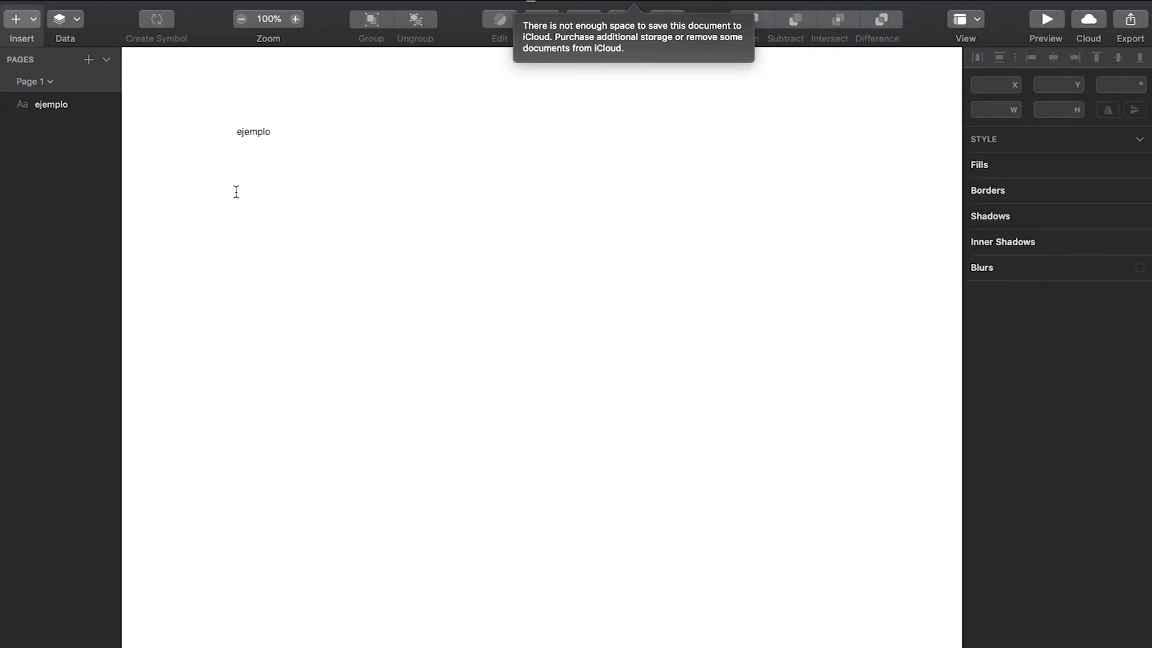
drag(237, 192, 424, 354)
drag(428, 314, 460, 269)
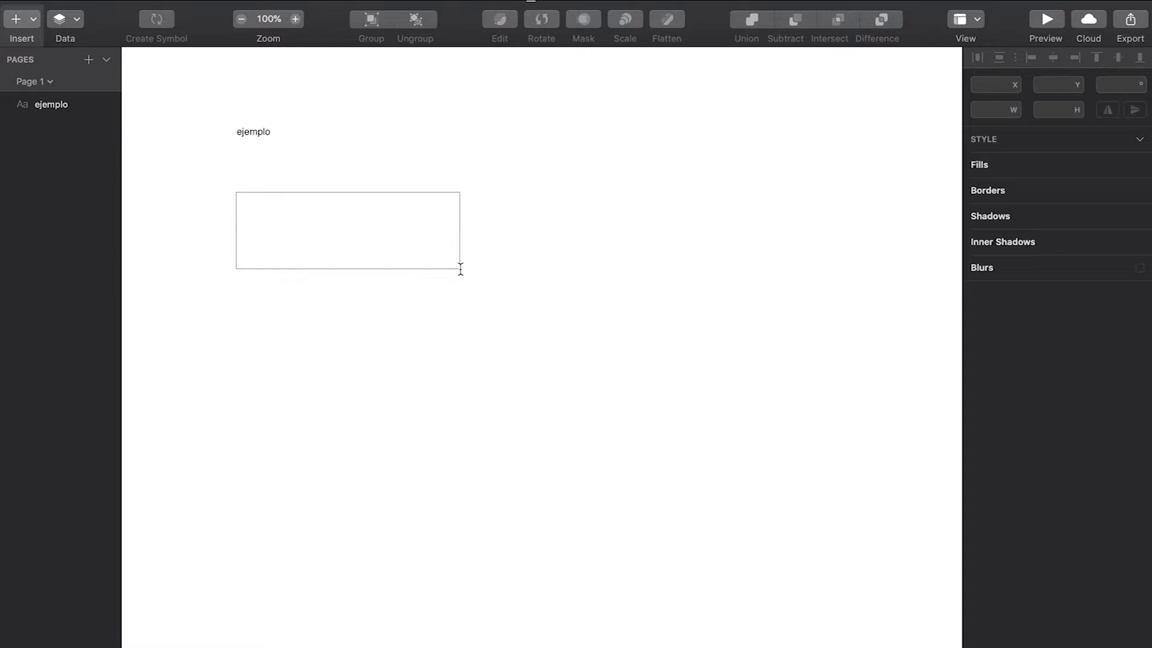
drag(460, 269, 460, 269)
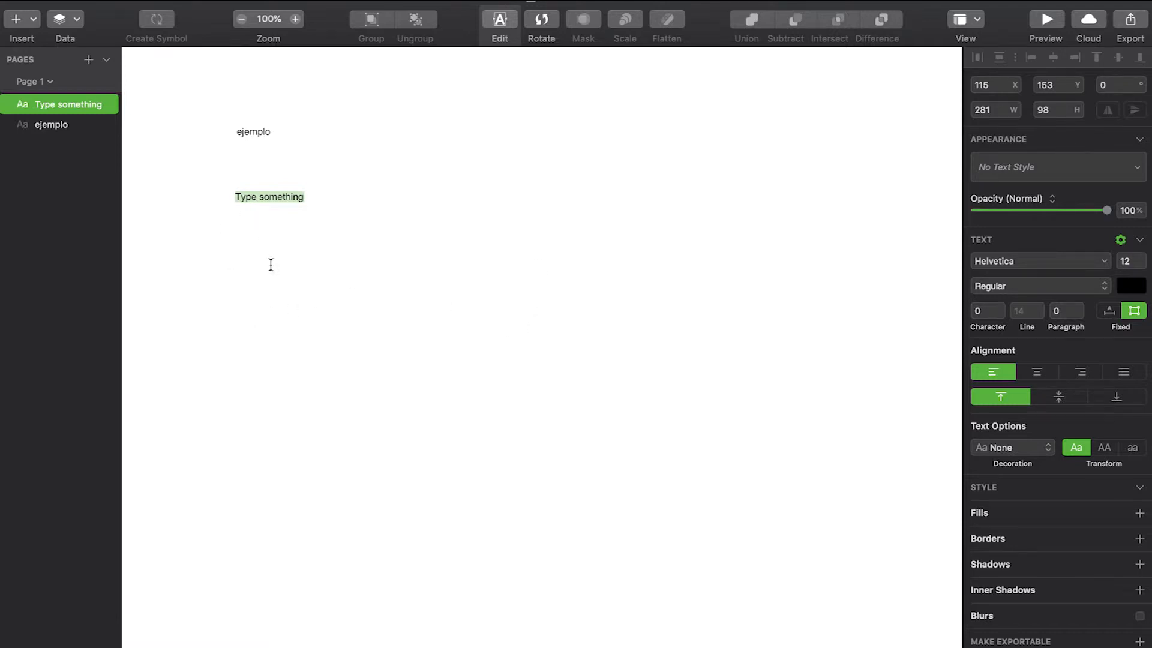
text(ejemplo)
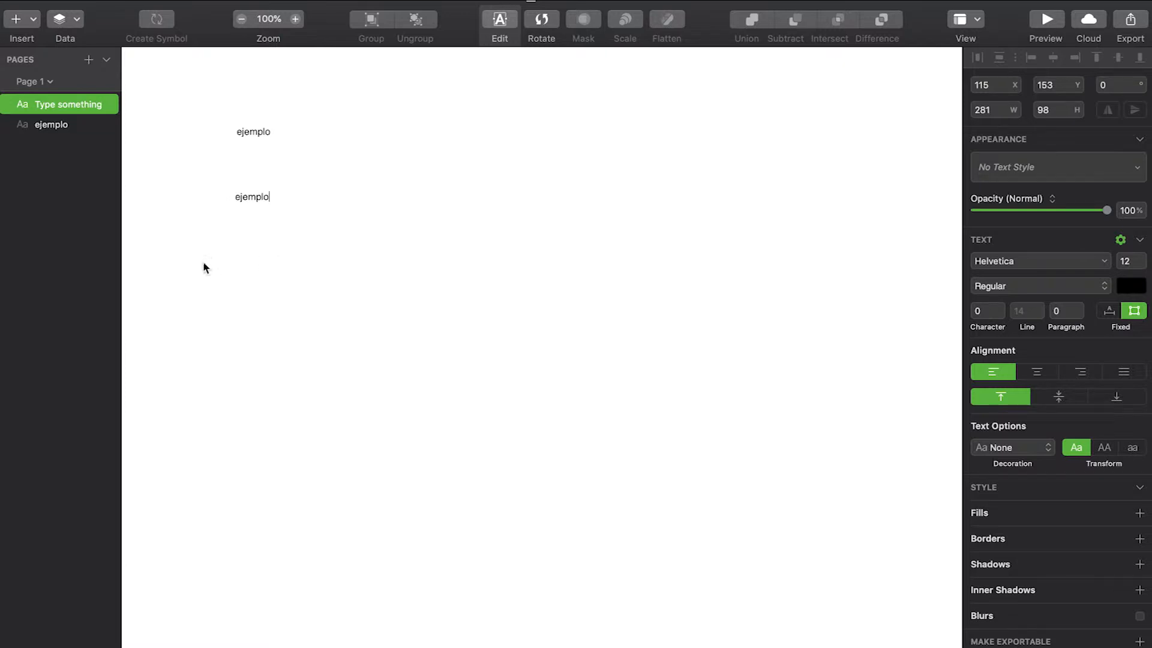
click(53, 280)
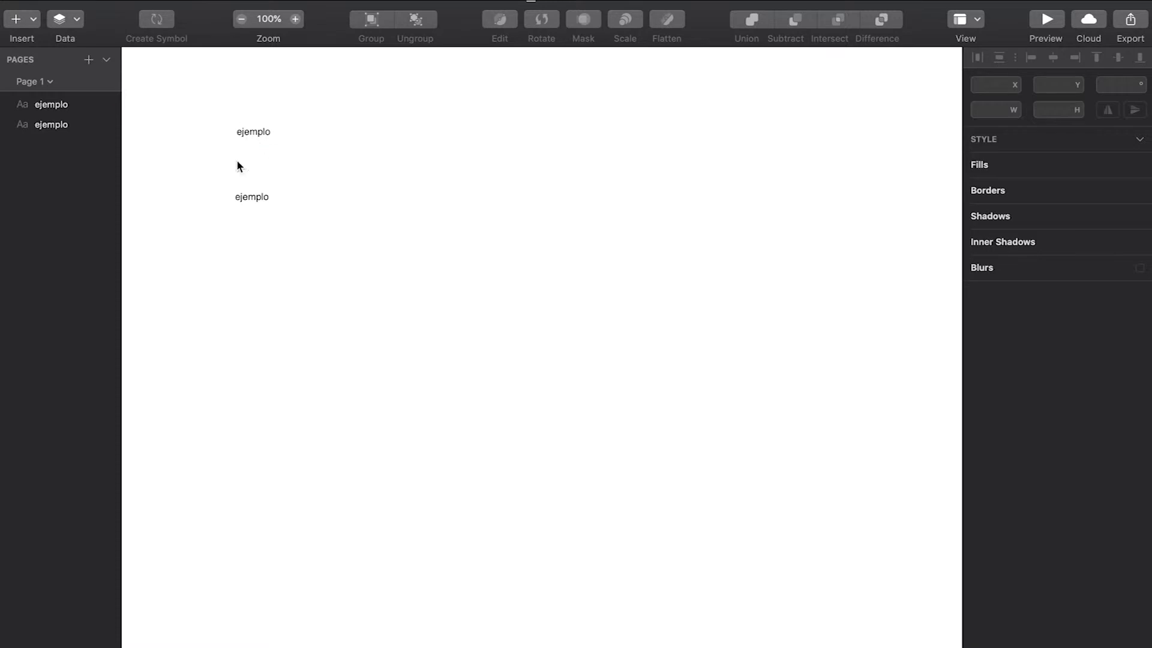
Step: Resize the lower "ejemplo" text box to about 248 × 132 and move it down to about X 117, Y 248
click(268, 131)
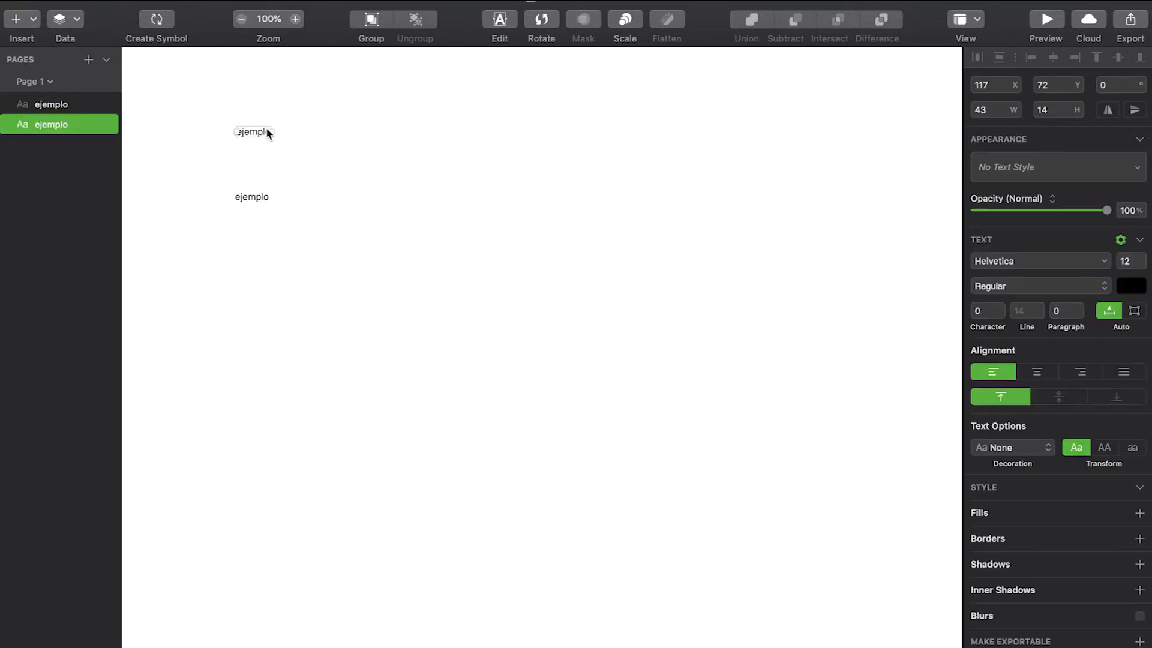
click(256, 202)
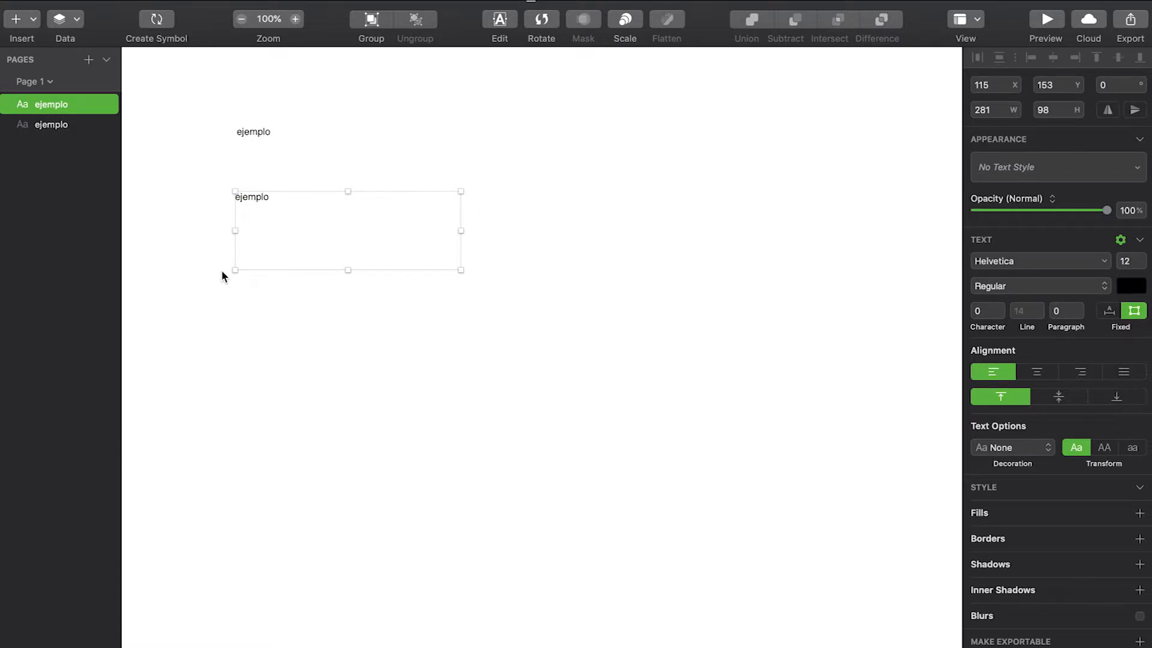
click(258, 133)
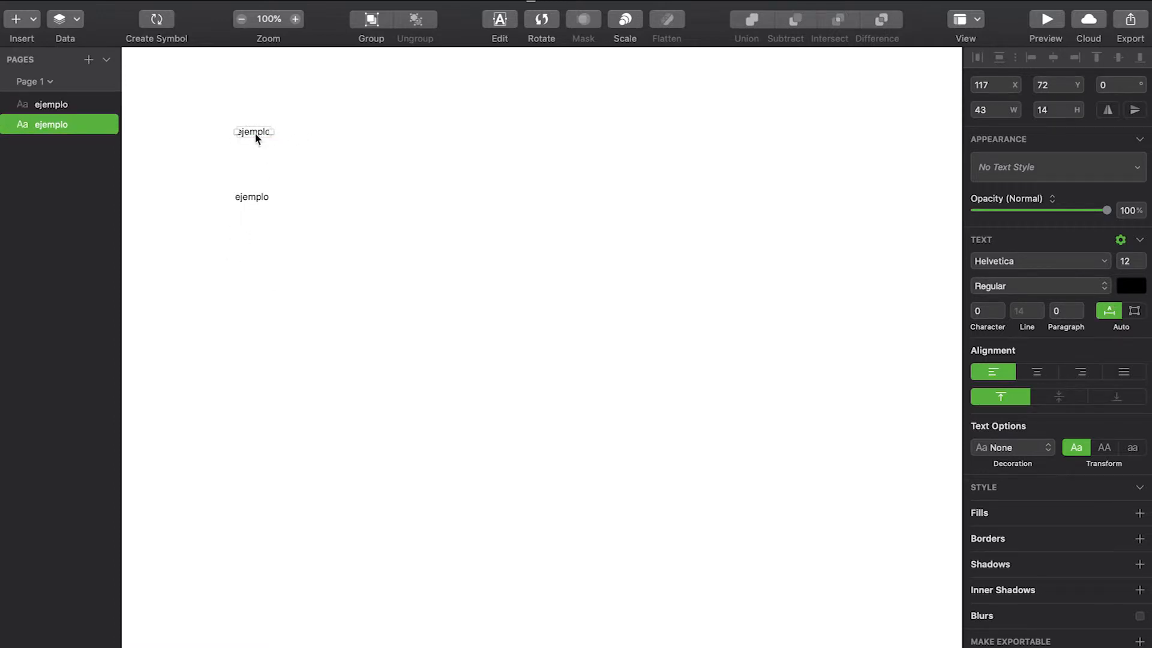
shift+click(264, 207)
click(264, 207)
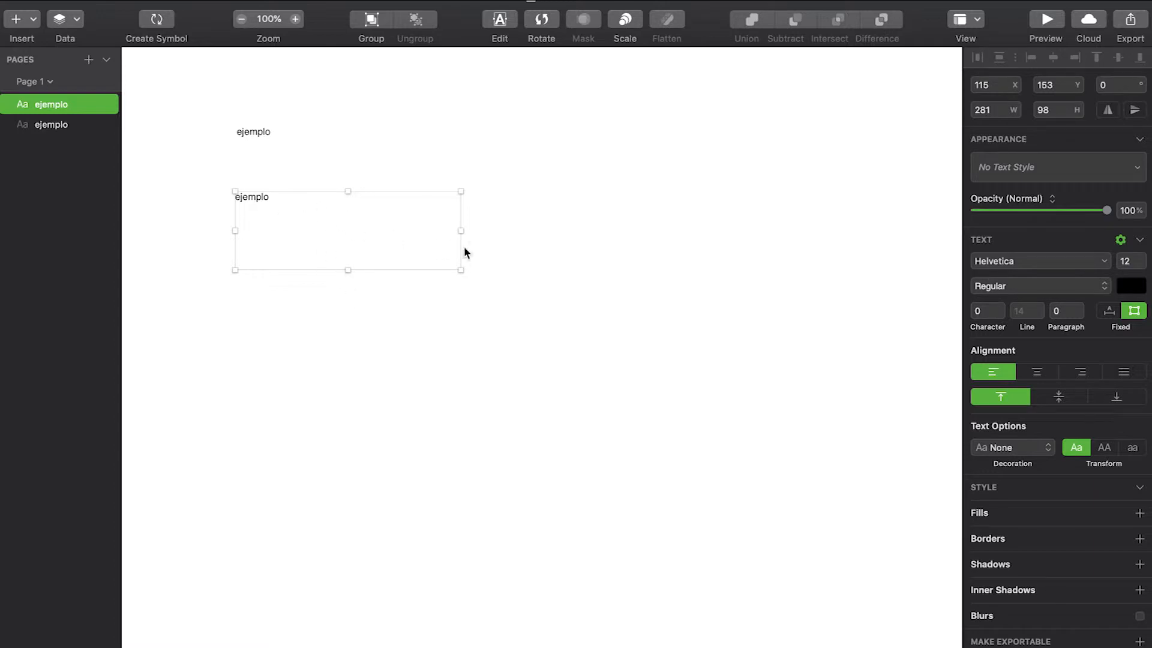
drag(461, 230, 430, 242)
drag(334, 268, 336, 295)
mouse_move(432, 243)
mouse_down()
mouse_move(402, 240)
mouse_move(433, 244)
mouse_up()
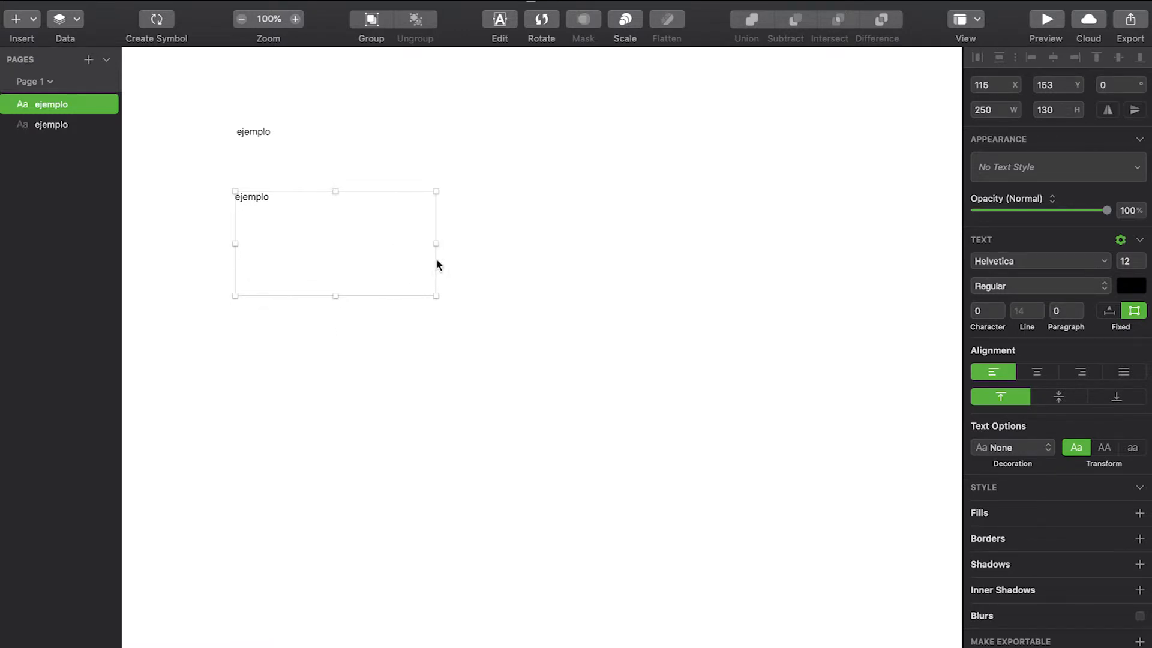
mouse_move(433, 297)
mouse_down()
mouse_move(389, 272)
mouse_move(450, 306)
mouse_move(433, 297)
mouse_up()
click(248, 136)
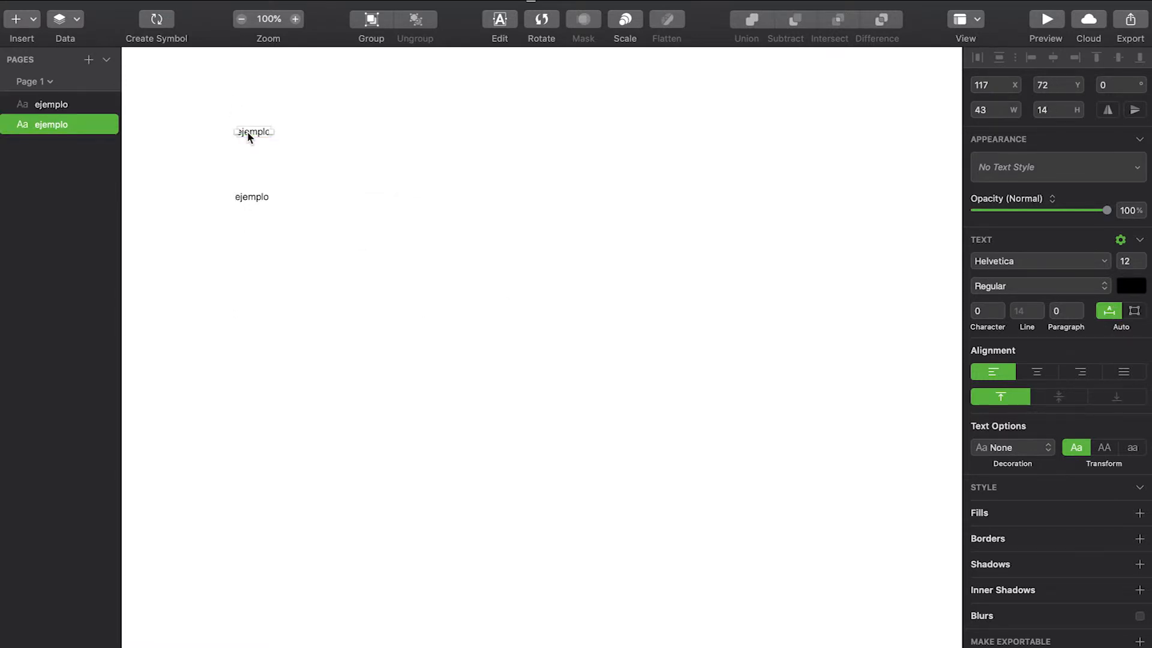
drag(264, 198, 264, 273)
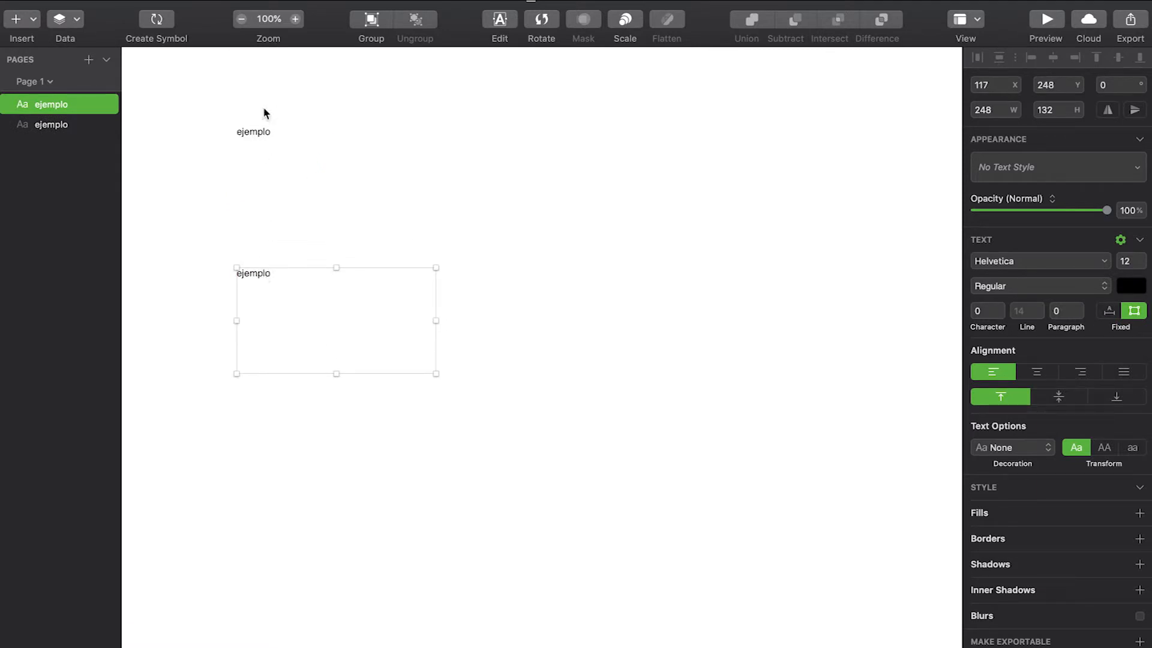
Step: Enlarge the upper "ejemplo" text layer into a fixed box about 264 wide and 114 high
click(254, 135)
drag(274, 131, 385, 157)
drag(310, 137, 309, 215)
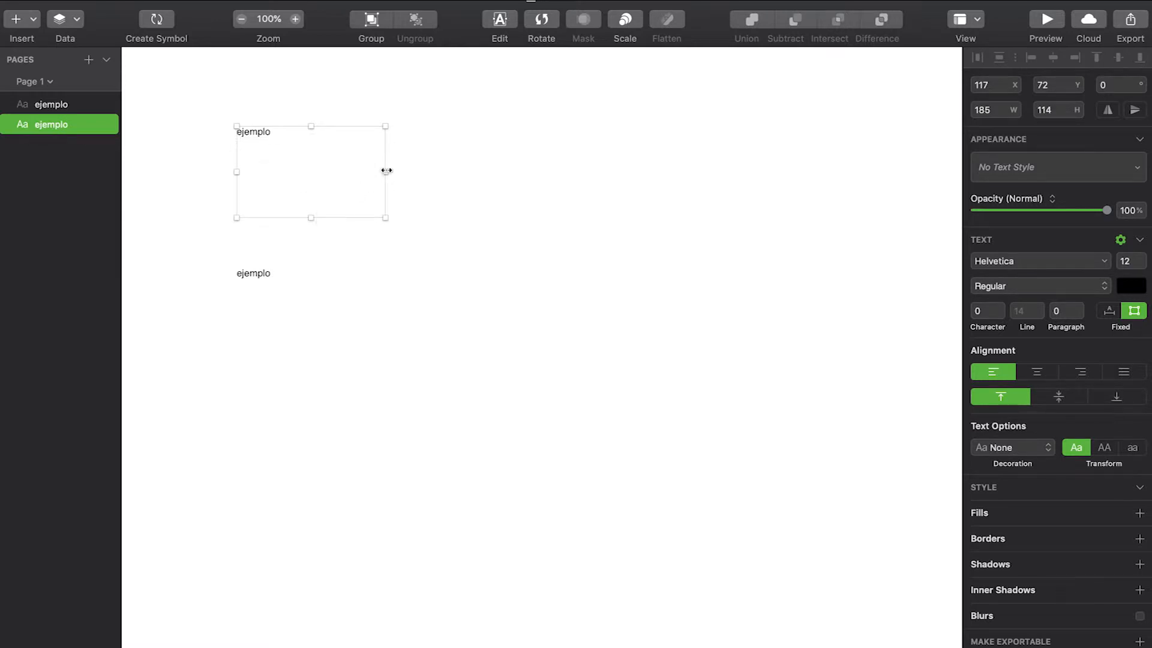
drag(388, 166, 435, 174)
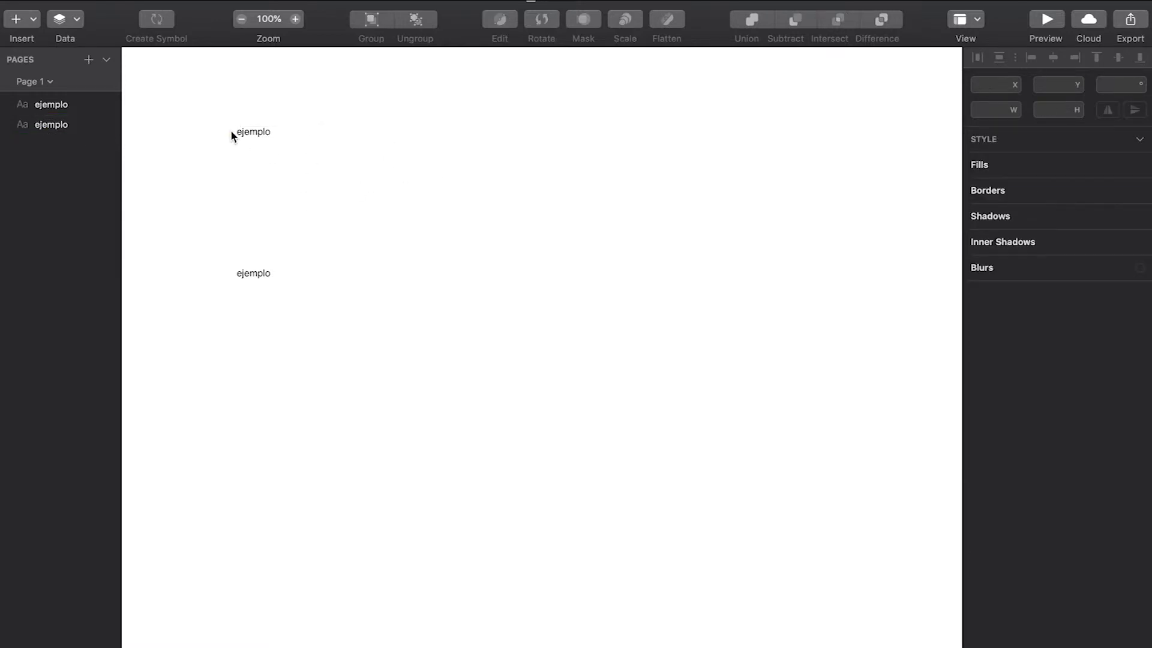
click(248, 134)
drag(386, 172, 448, 180)
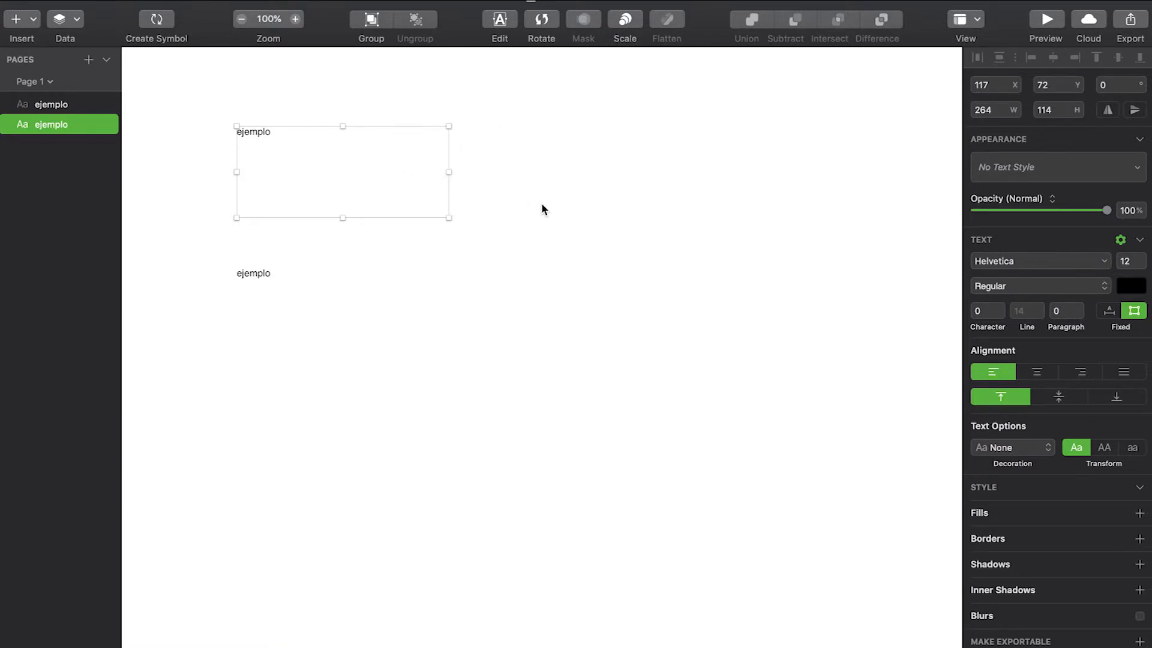
click(542, 203)
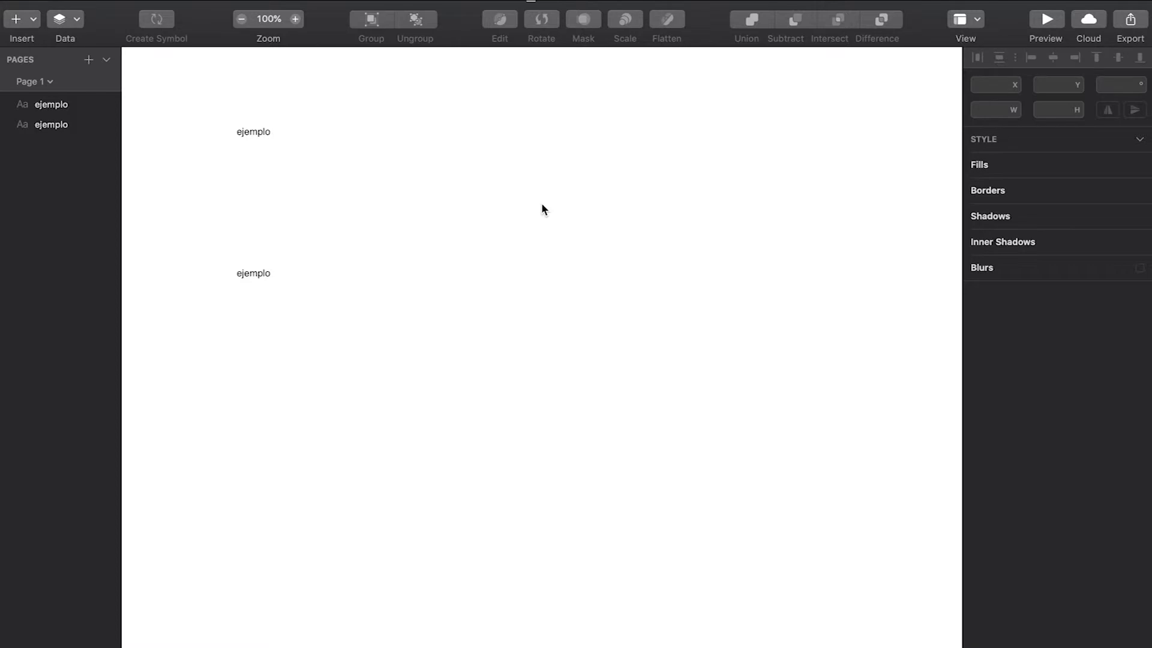
Step: Delete both "ejemplo" text layers from the canvas
click(261, 145)
shift+click(260, 288)
click(259, 283)
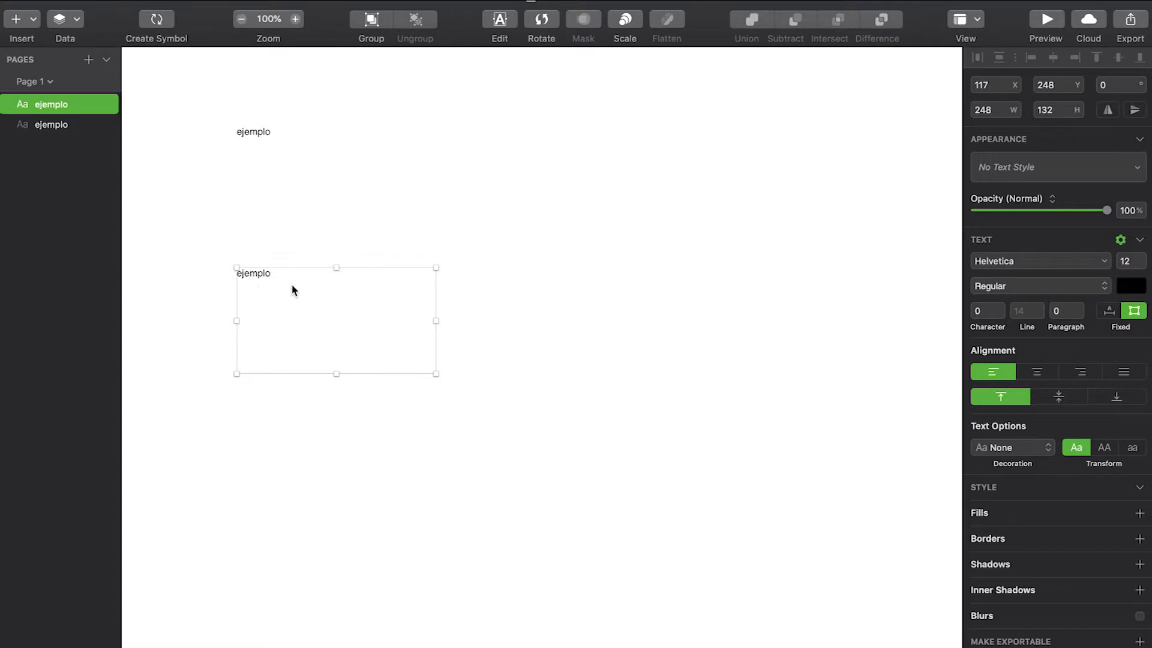
key(Delete)
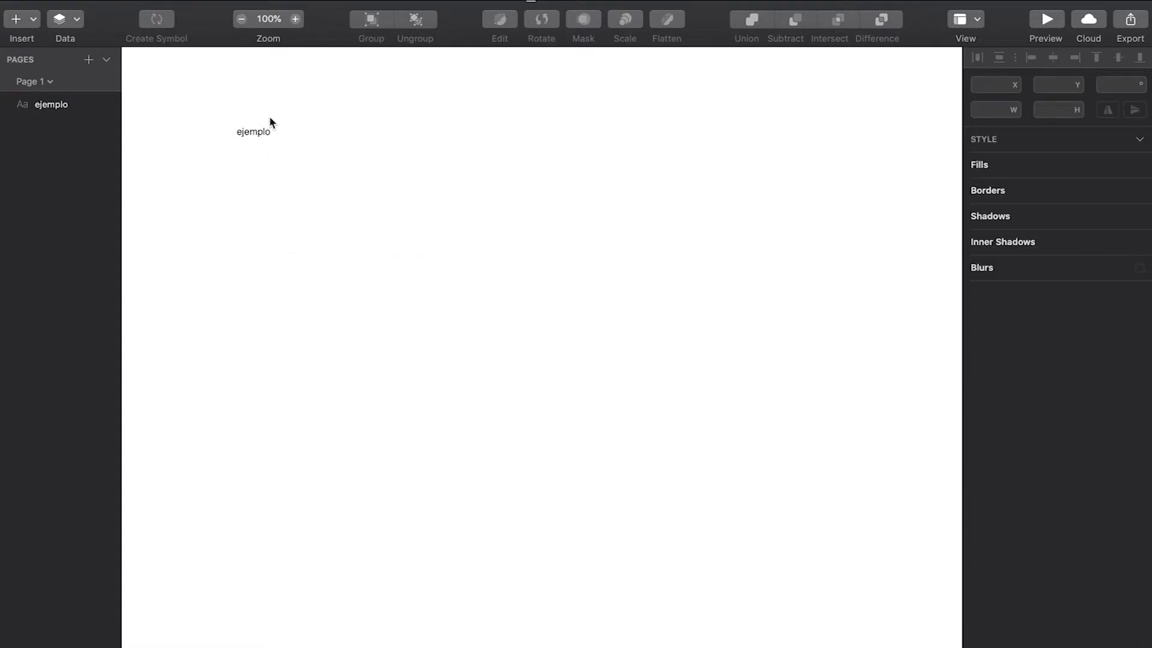
click(265, 134)
key(Delete)
Step: Add an auto-sized text layer reading "texto de ejemplo" at about X 72, Y 111
key(t)
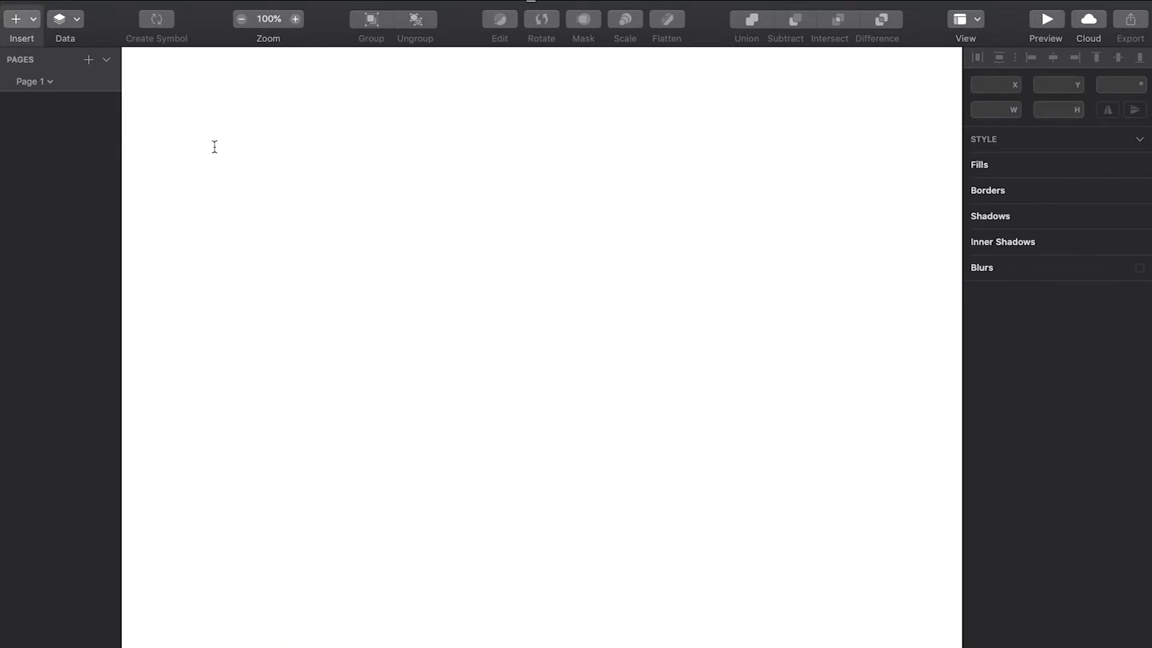
click(202, 164)
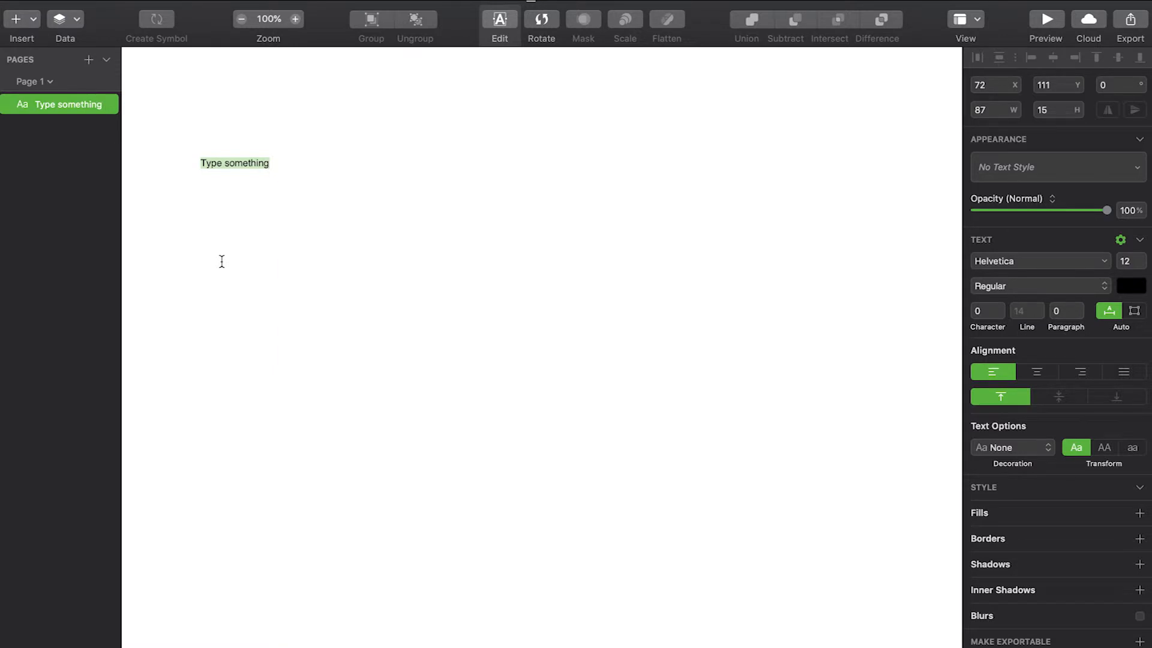
text(t)
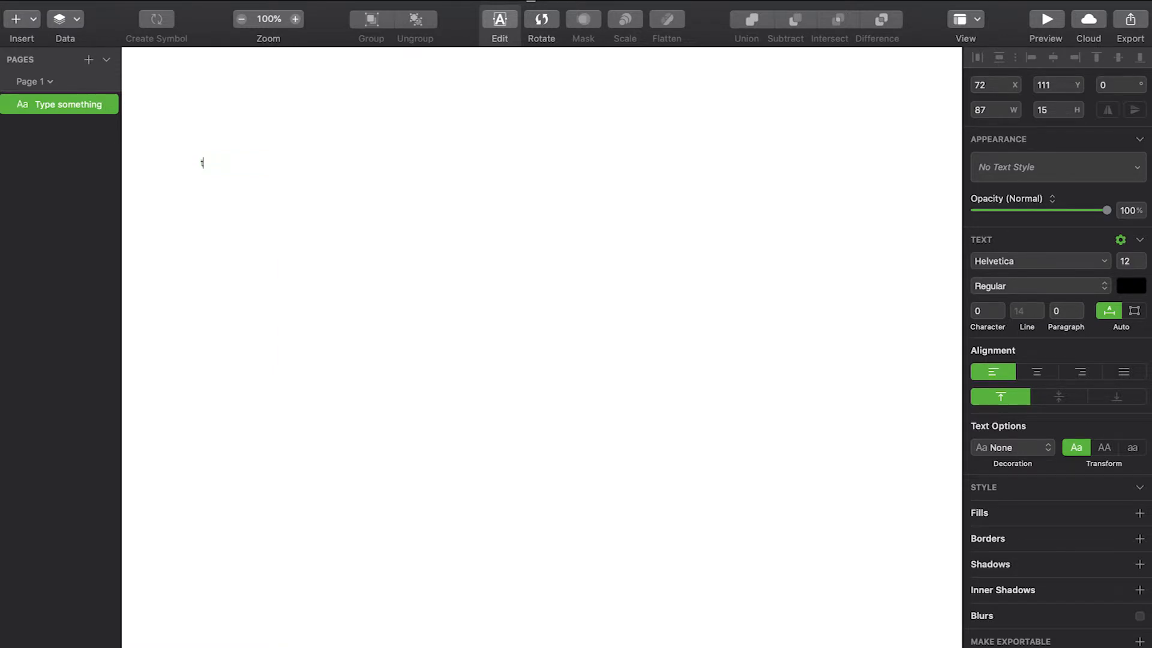
text(exto de ejemplo)
click(78, 196)
Step: Move the "texto de ejemplo" layer to about X 199, Y 148 and keep it selected
drag(240, 168, 323, 119)
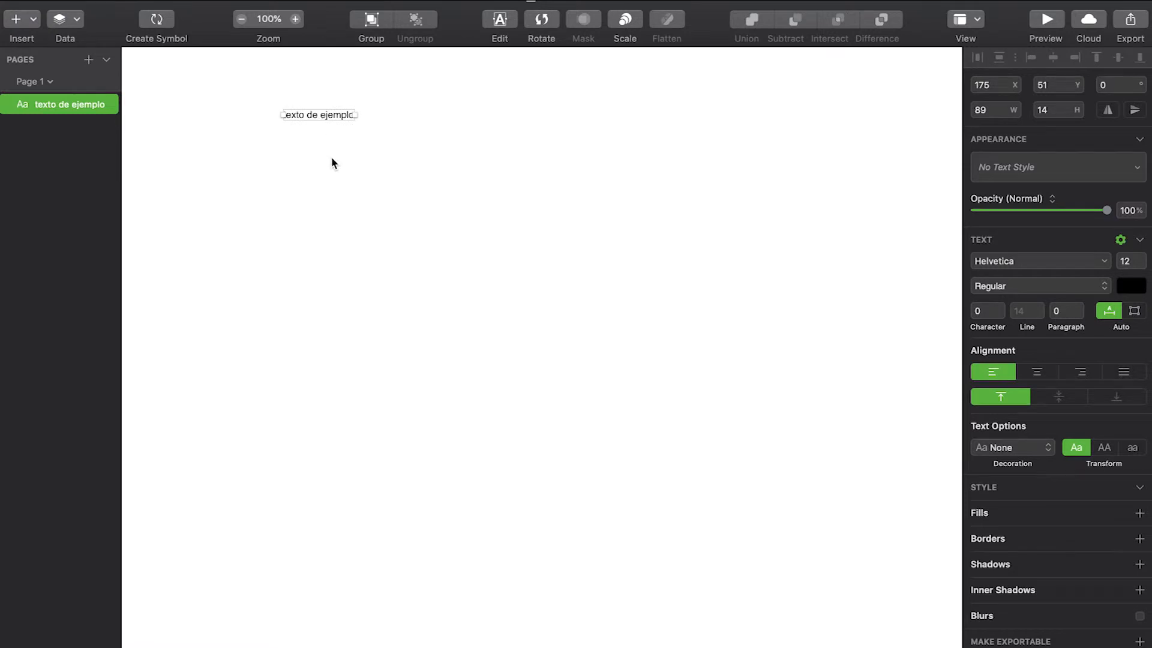
drag(310, 120, 329, 193)
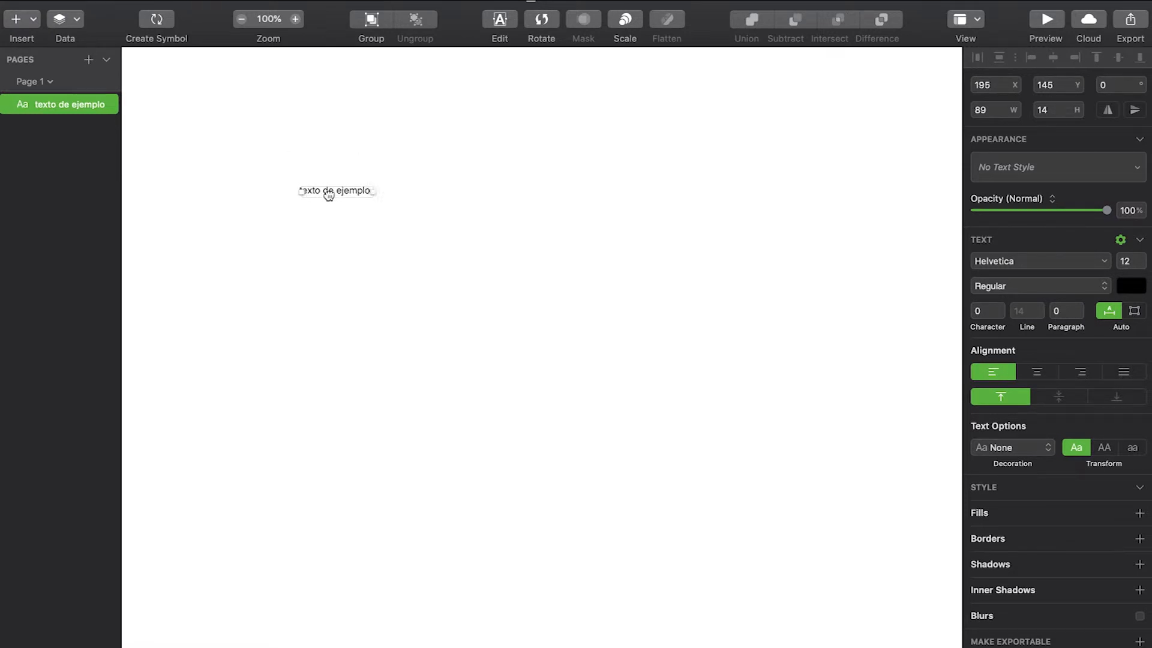
scroll(329, 194, up, 5)
click(375, 234)
click(374, 192)
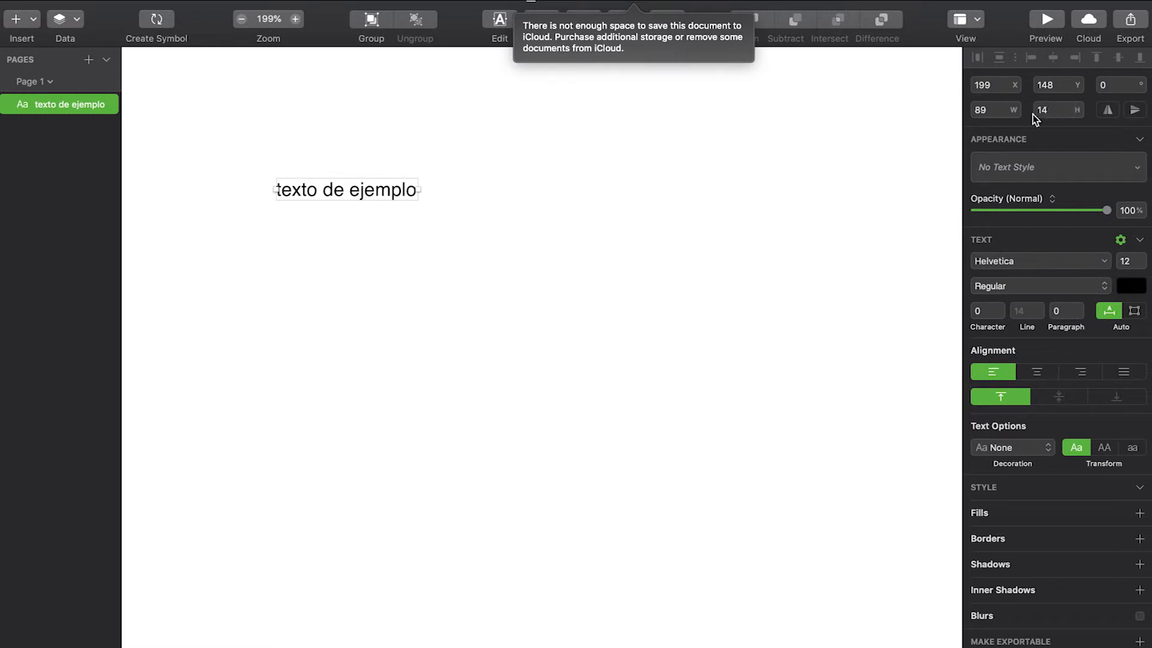
Step: Try flipping the "texto de ejemplo" text horizontally and vertically, reverting each flip
click(1108, 111)
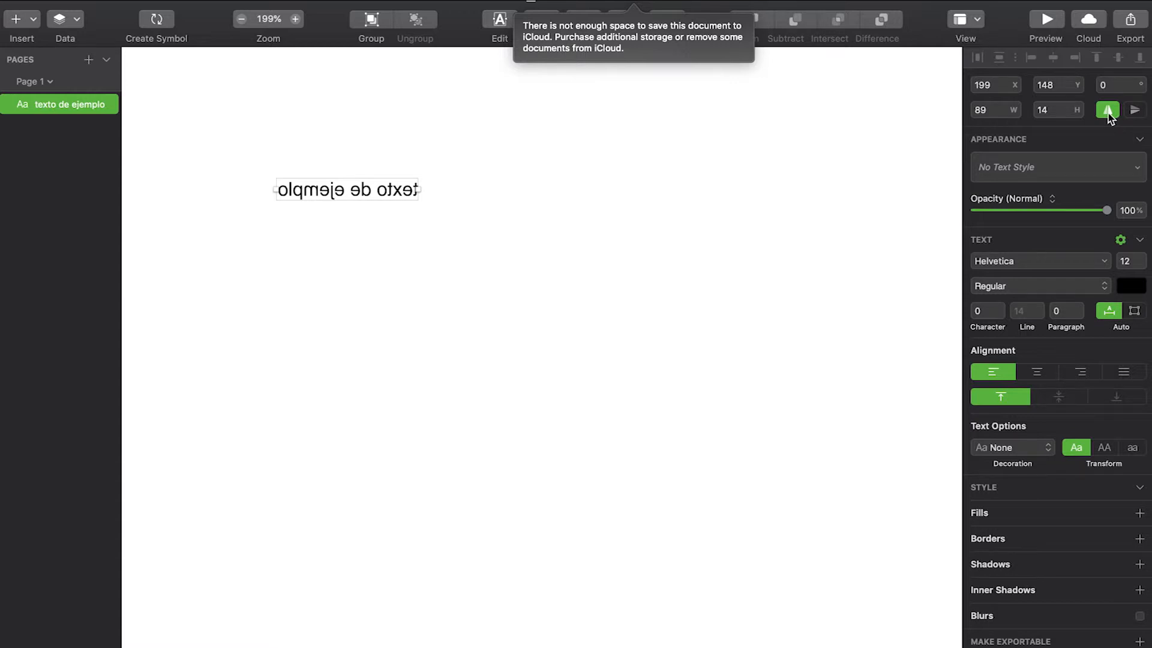
click(1107, 111)
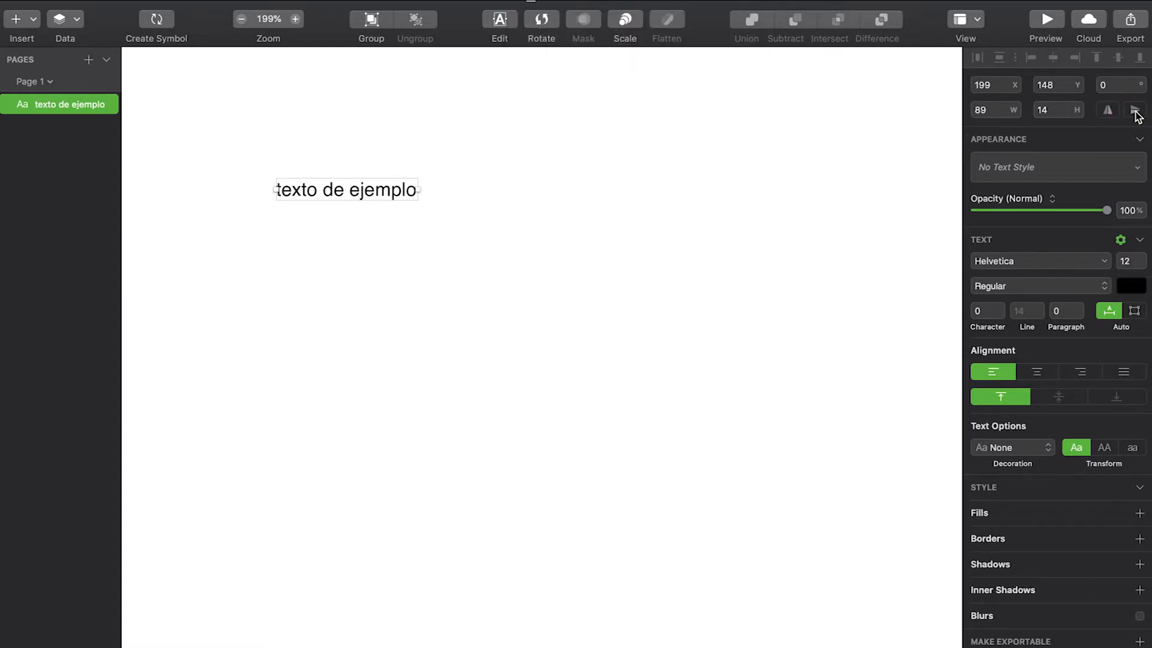
click(1135, 111)
click(1136, 113)
Step: Collapse the Appearance settings of the selected "texto de ejemplo" text layer
click(1089, 141)
click(1089, 140)
mouse_move(1110, 214)
mouse_down()
mouse_move(1029, 234)
mouse_move(992, 228)
mouse_move(1126, 225)
mouse_up()
click(1137, 145)
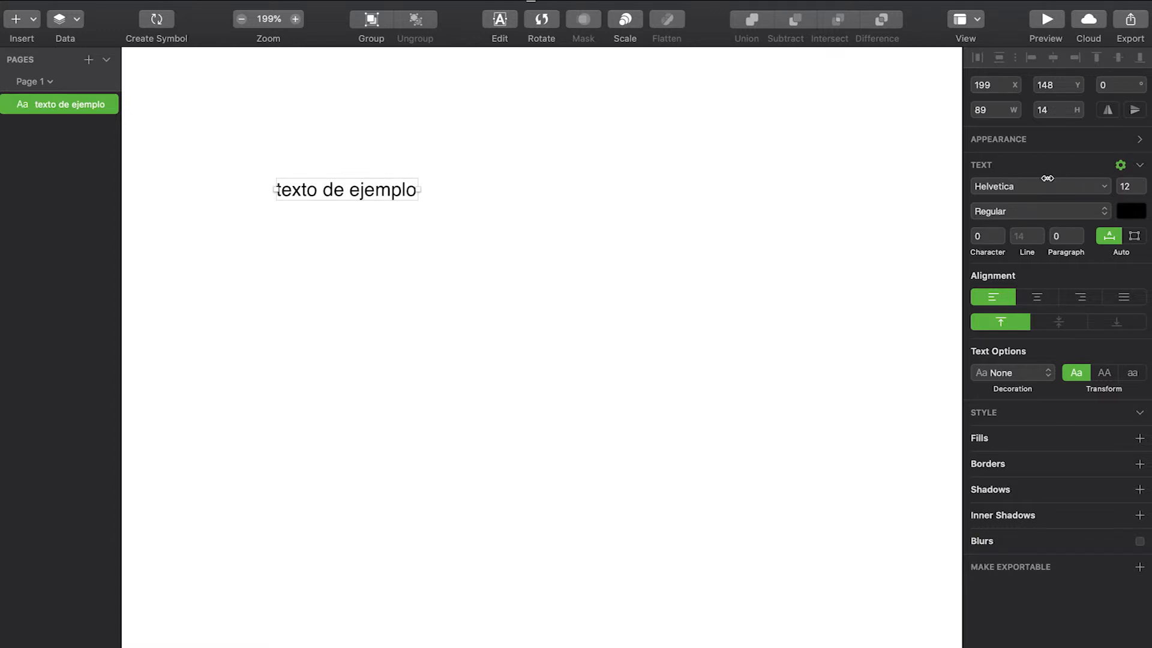
Step: Browse the list of typefaces available for the "texto de ejemplo" text layer
click(1102, 190)
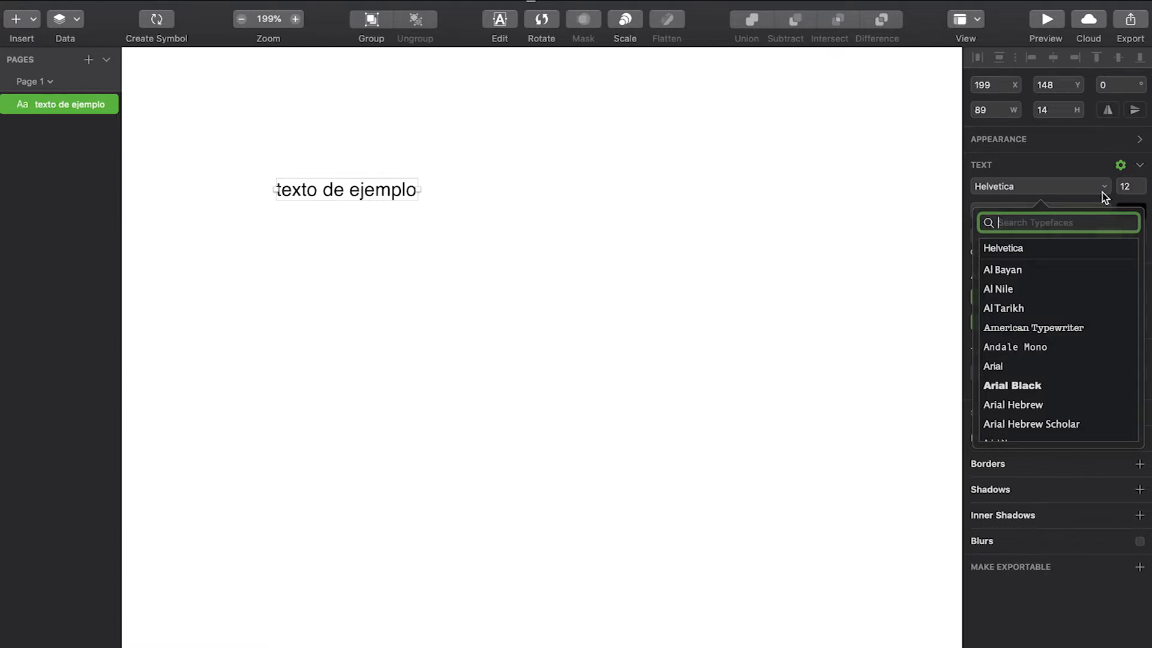
scroll(1061, 325, down, 5)
scroll(1060, 325, down, 20)
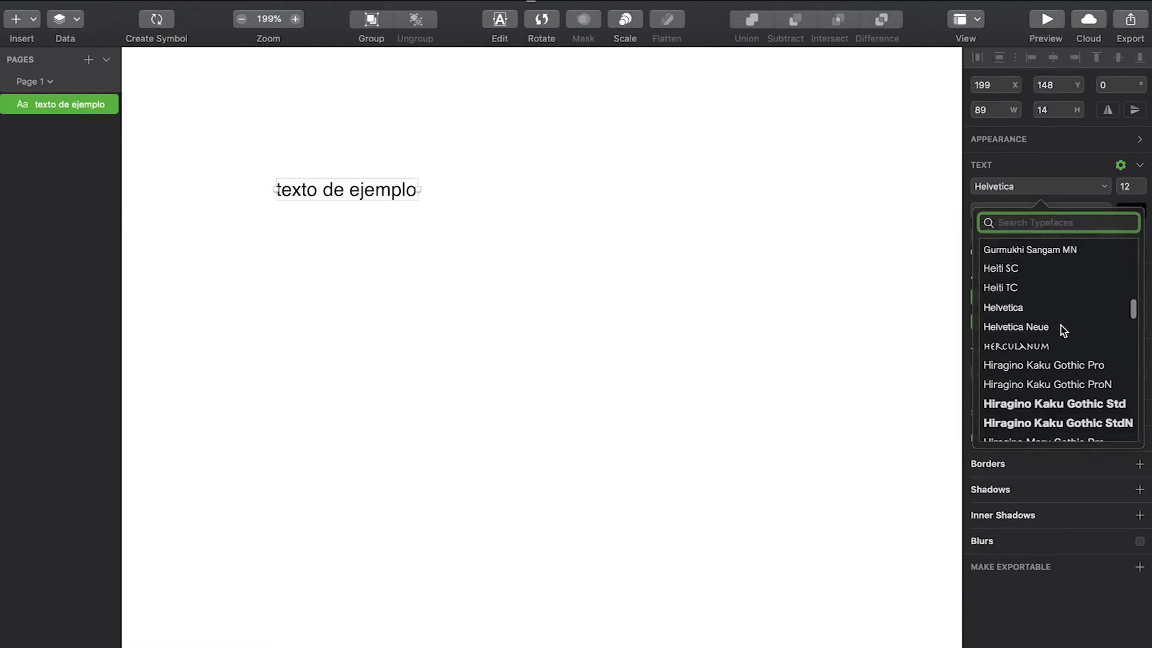
scroll(1060, 325, up, 20)
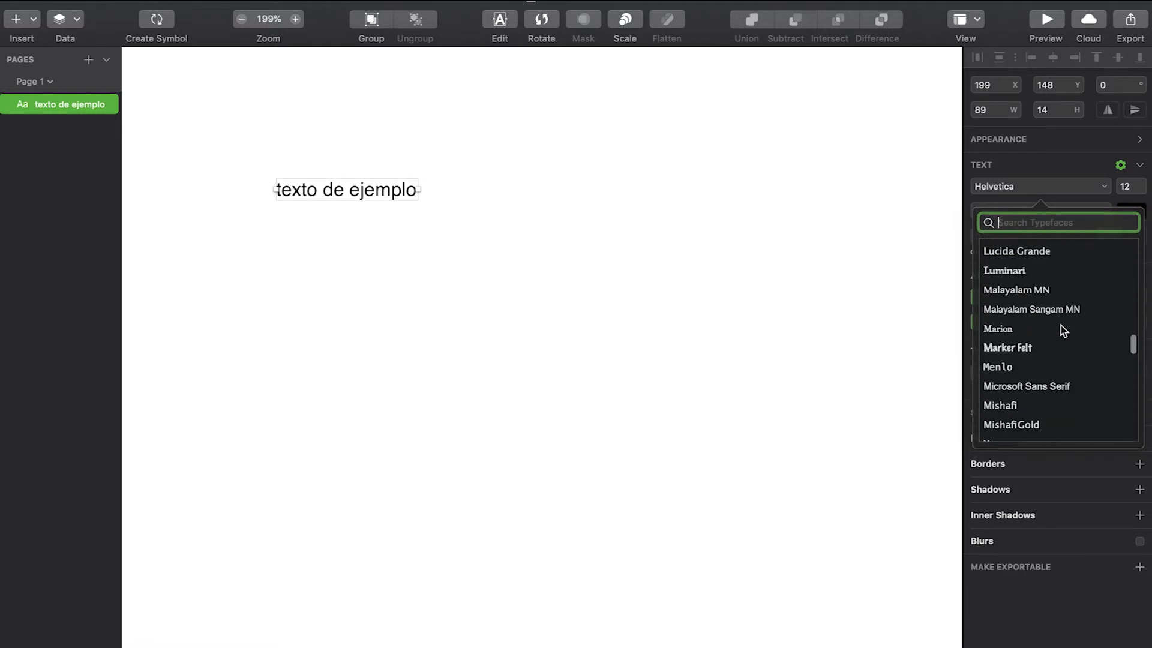
scroll(1060, 326, down, 12)
scroll(1061, 325, up, 12)
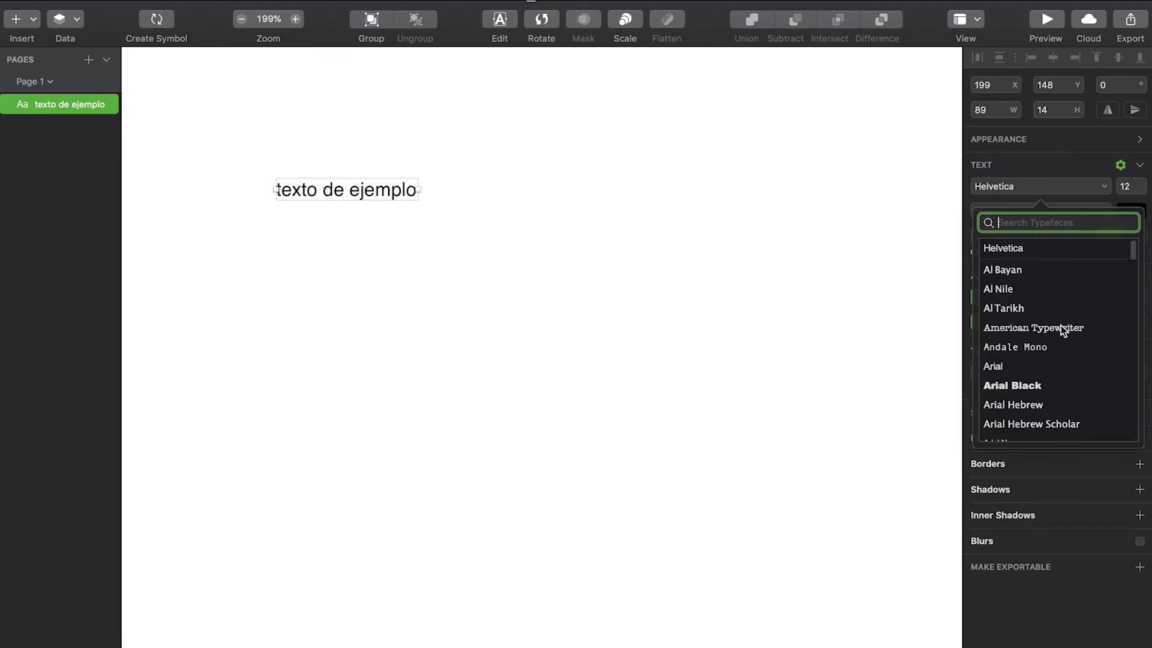
scroll(1036, 383, down, 8)
scroll(1039, 384, down, 20)
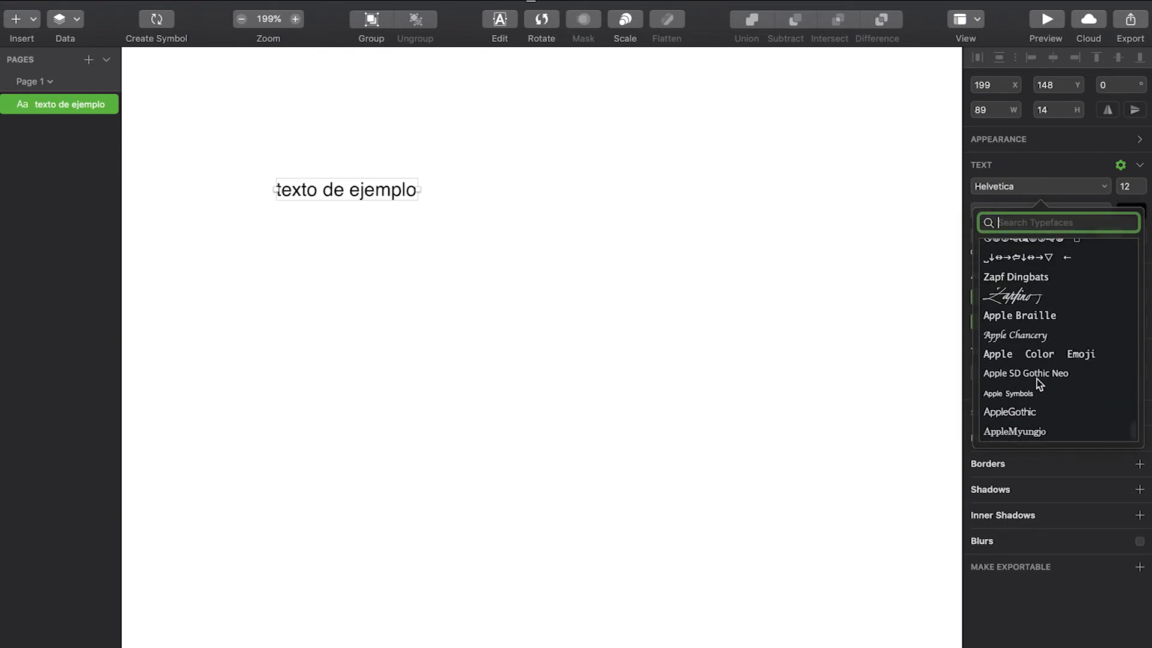
scroll(1039, 384, up, 20)
scroll(1038, 381, up, 5)
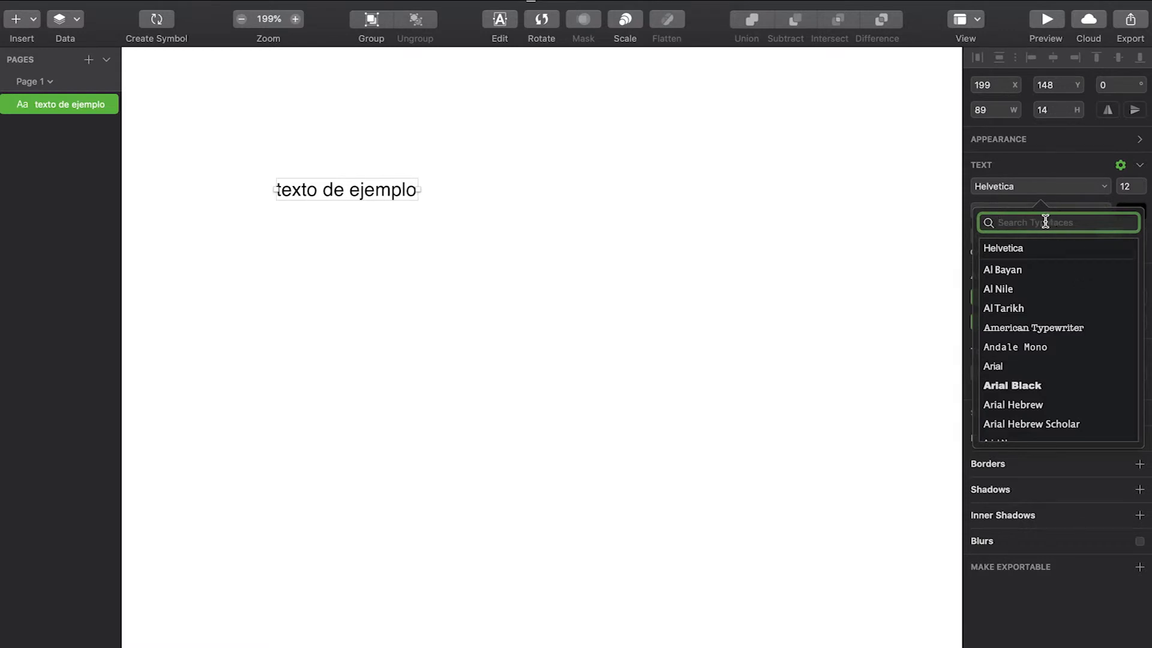
Step: Search the typefaces for "helve" and clear the search
text(helve)
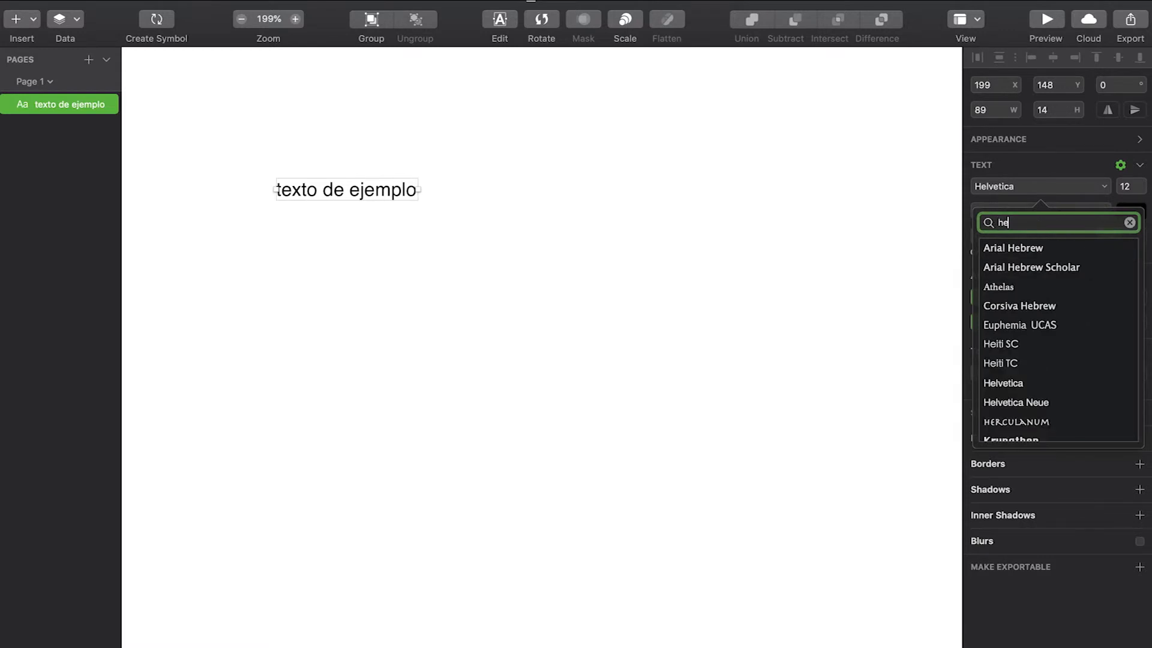
key(BackSpace)
key(BackSpace)
key(BackSpace)
key(BackSpace)
key(BackSpace)
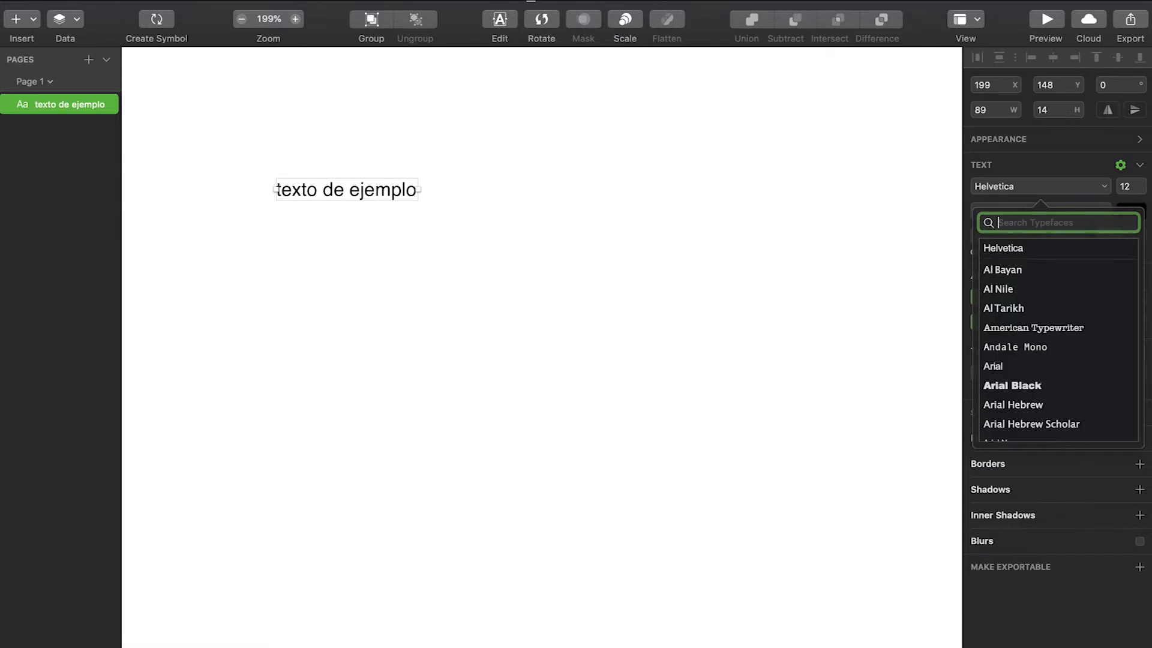
Step: Find the Lato typeface, apply it to the "texto de ejemplo" layer, and reselect the layer
text(lato)
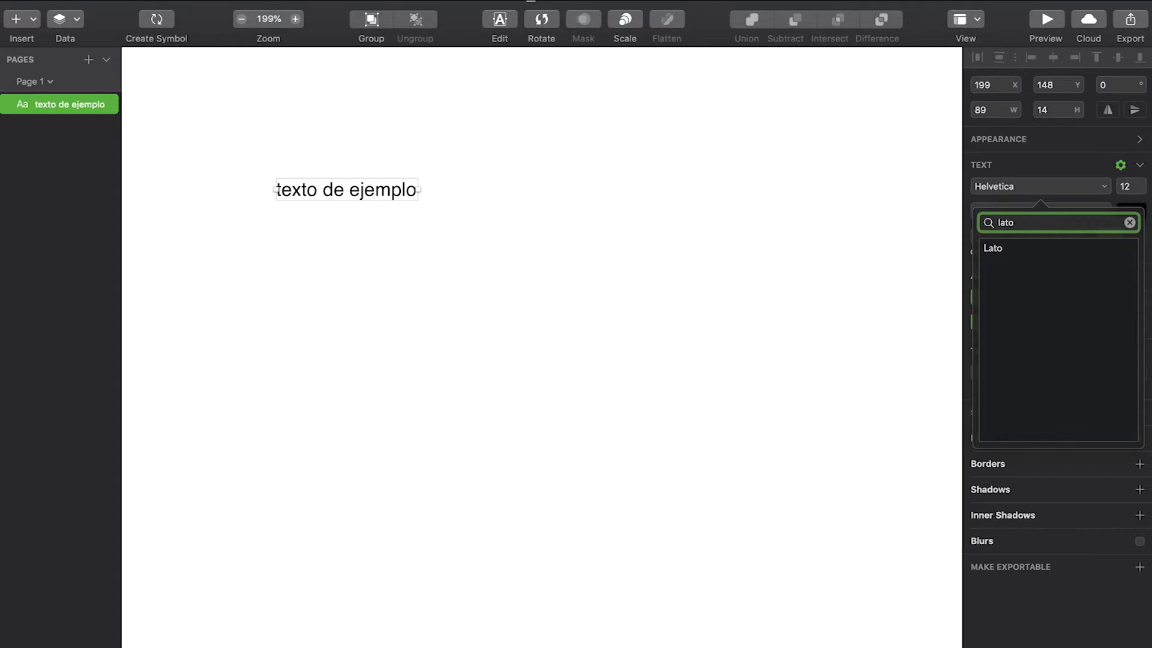
click(1006, 249)
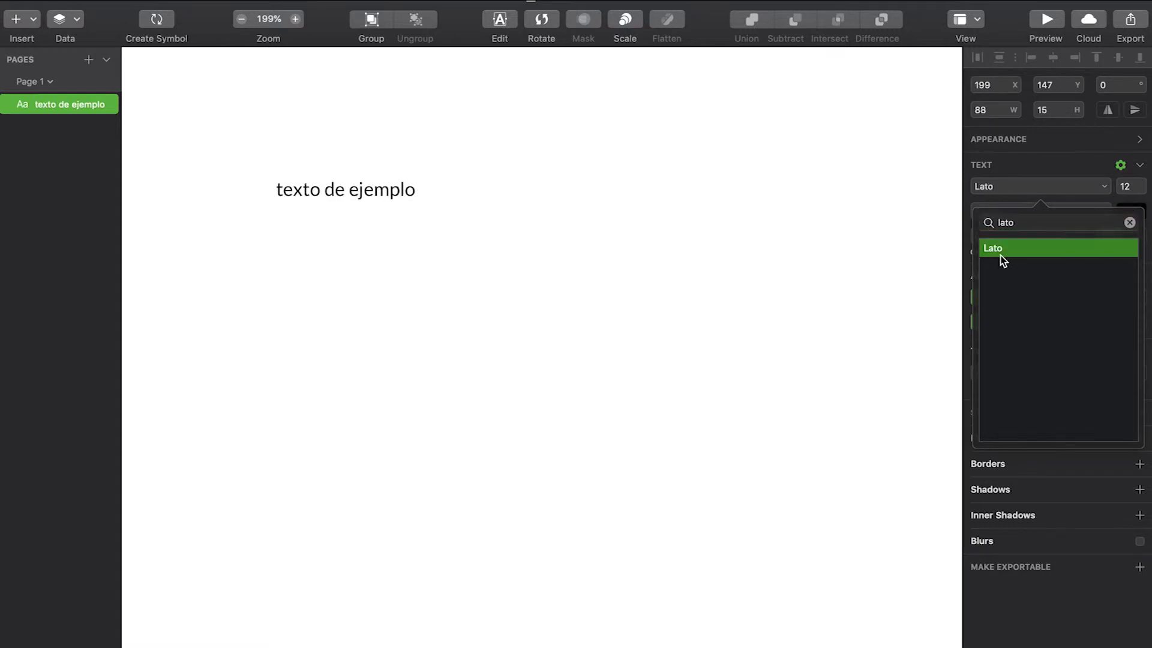
click(396, 240)
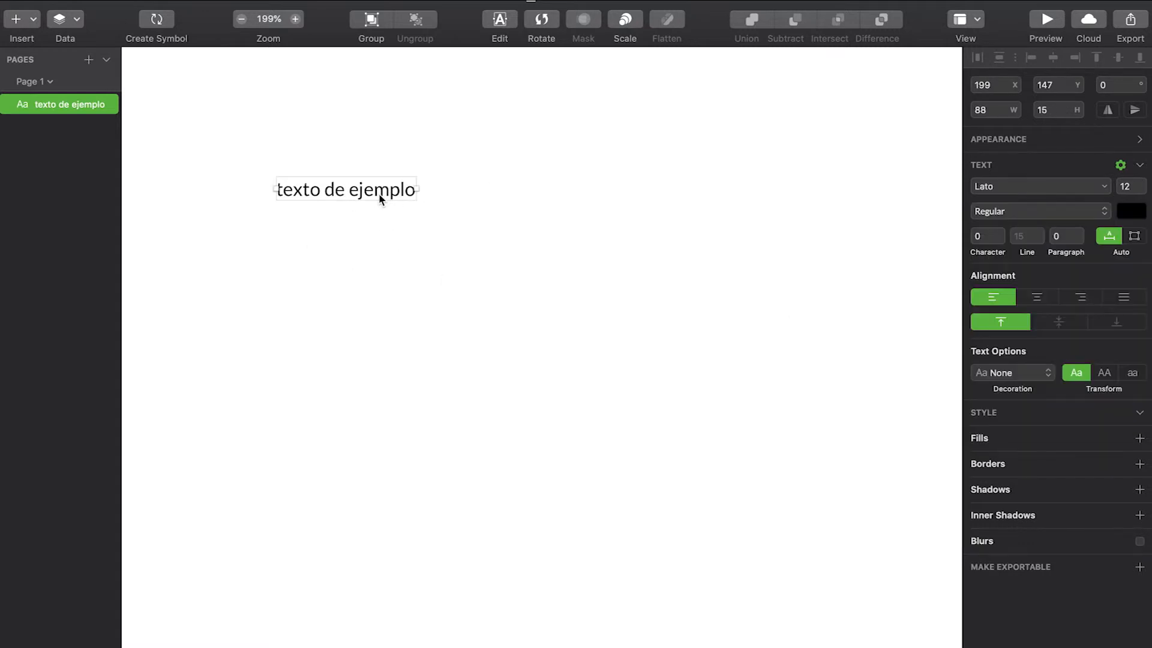
click(96, 271)
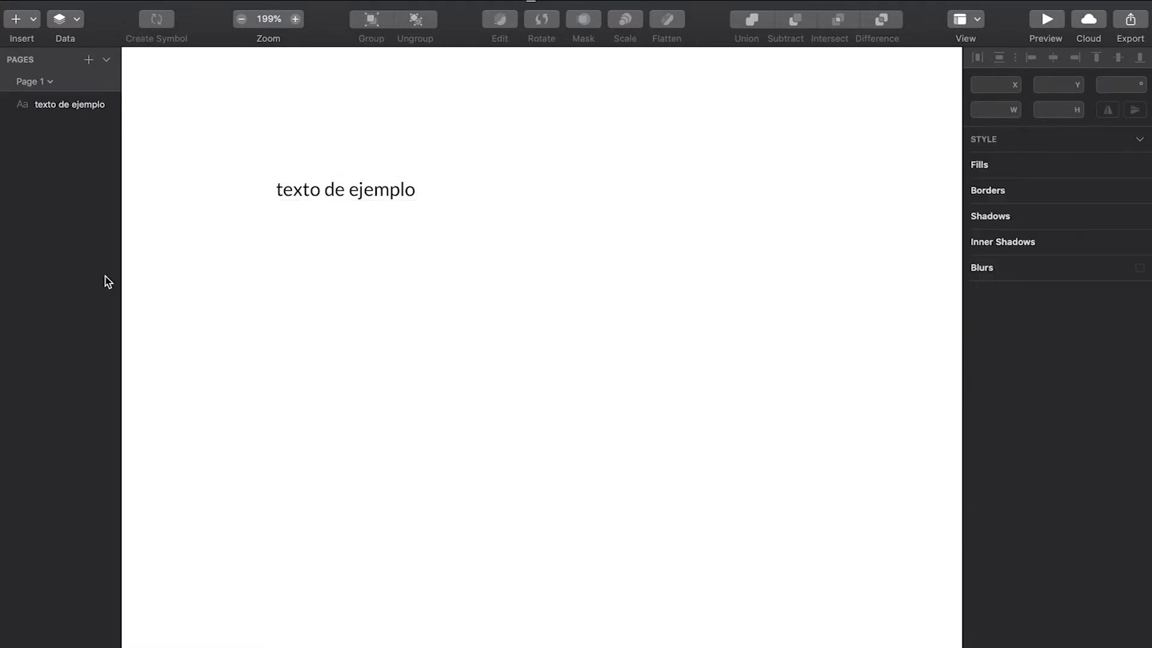
click(323, 191)
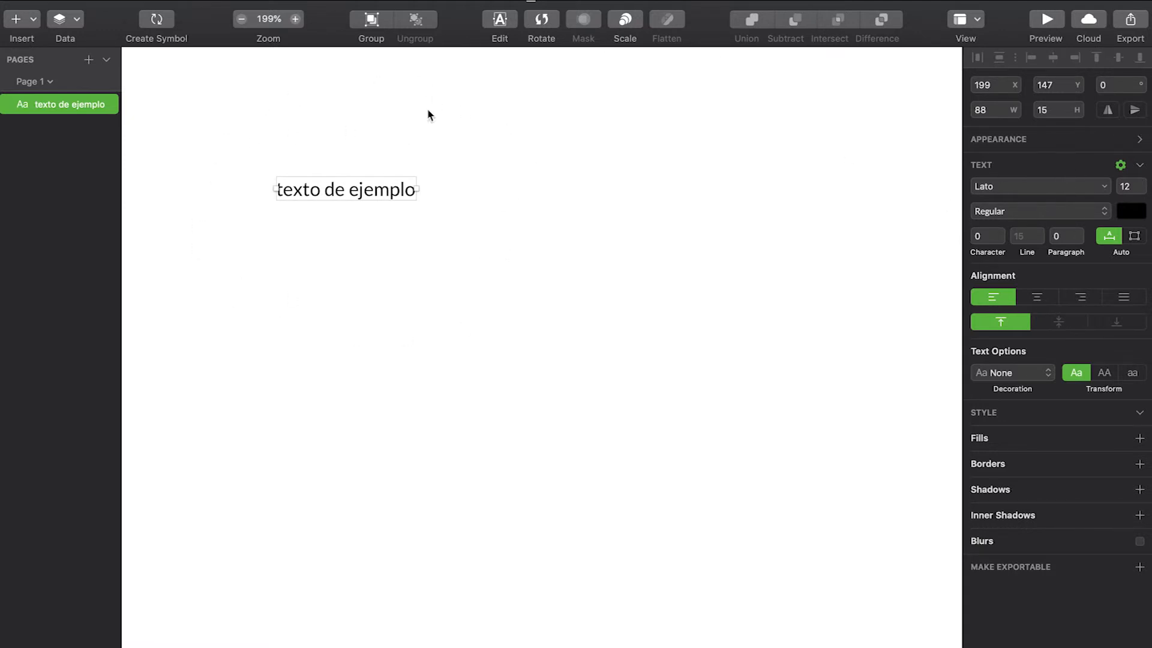
Step: Try the Arial, Al Tarikh and Al Bayan typefaces on only the word "ejemplo" and undo the typeface changes
double_click(354, 191)
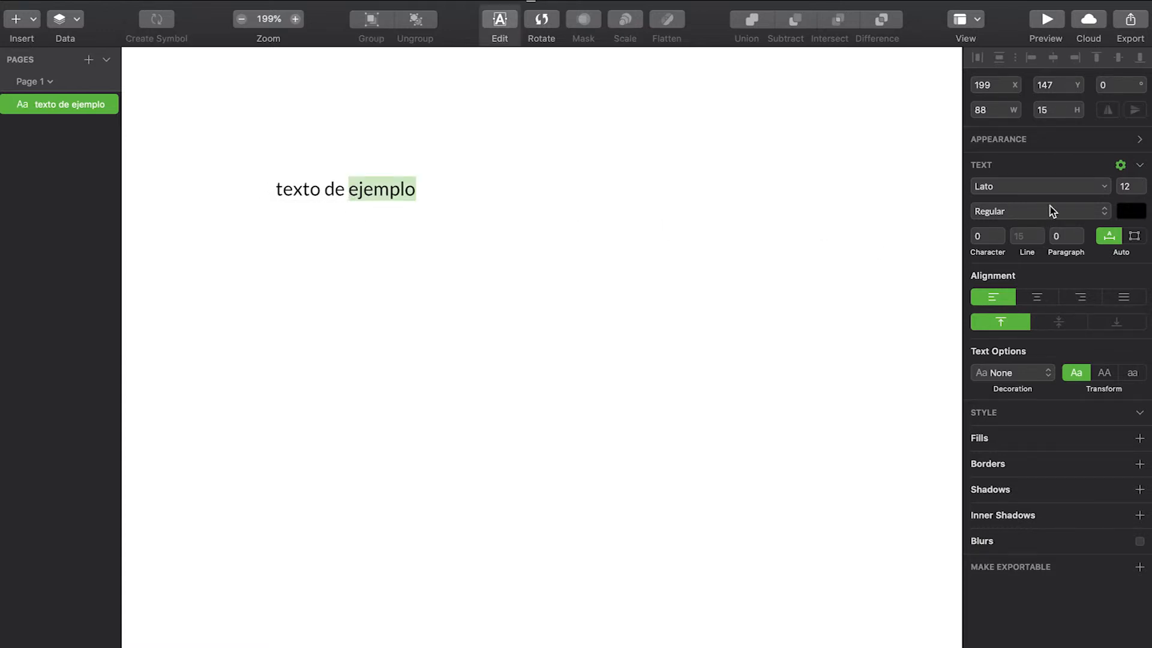
click(1078, 193)
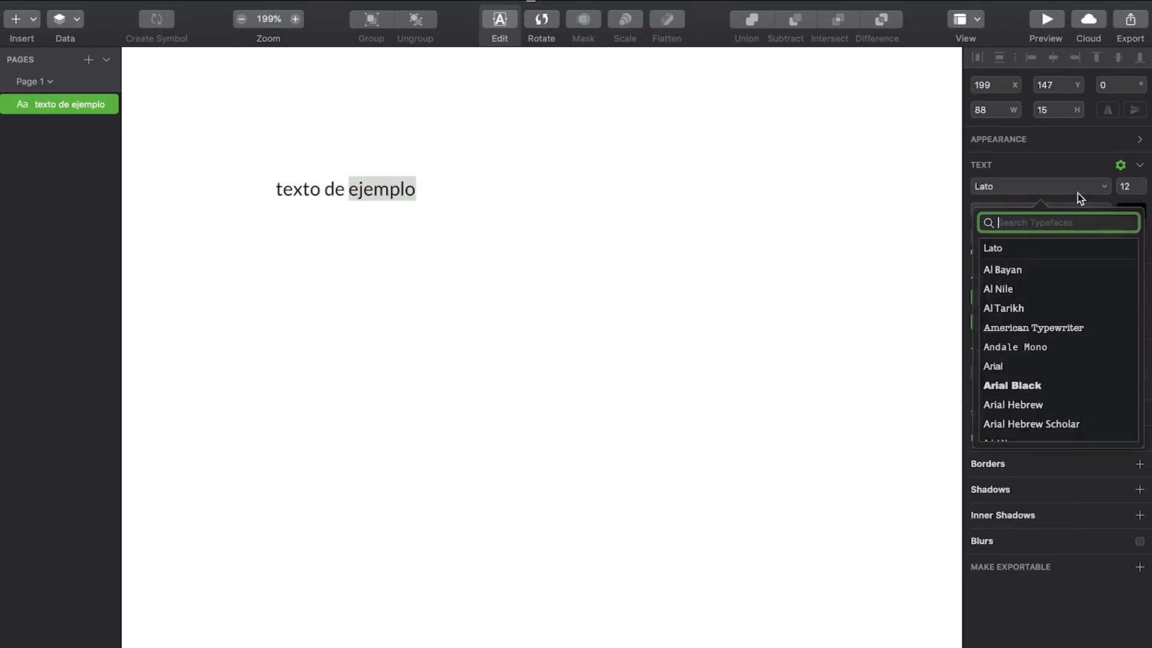
click(1035, 370)
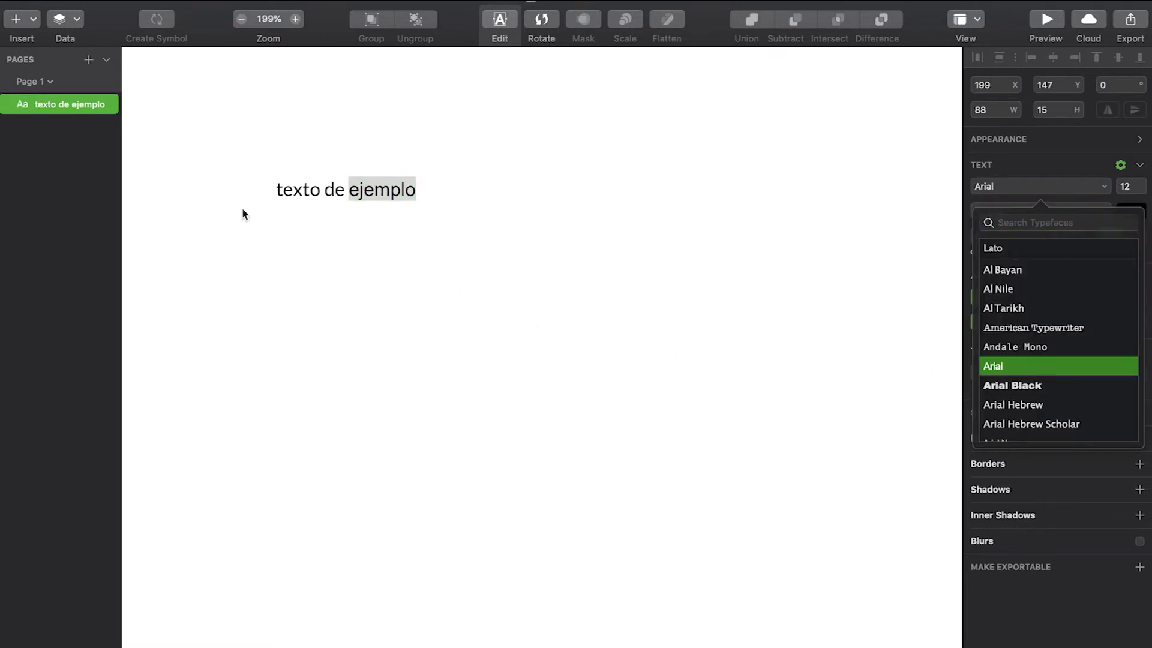
click(1004, 309)
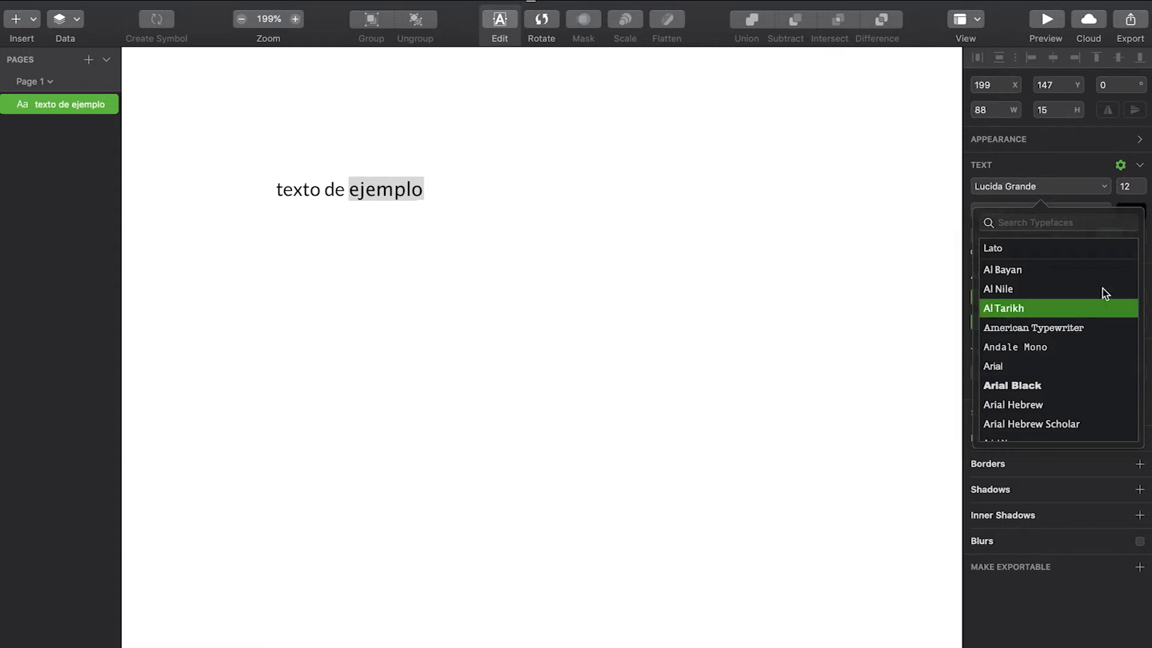
click(993, 373)
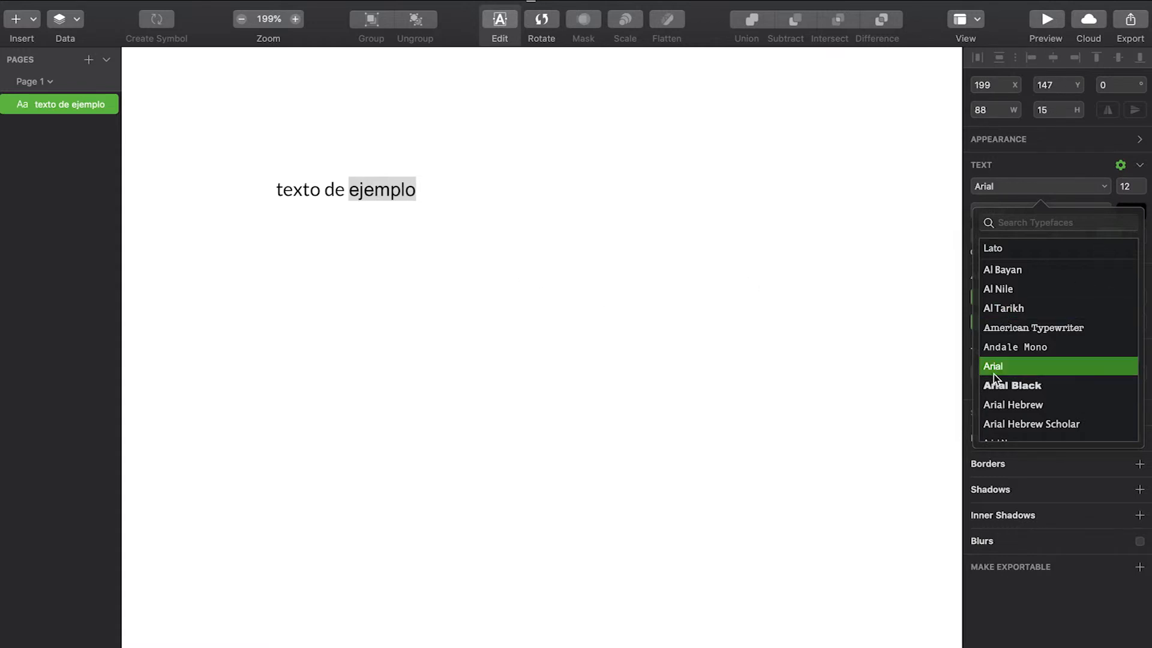
click(1015, 271)
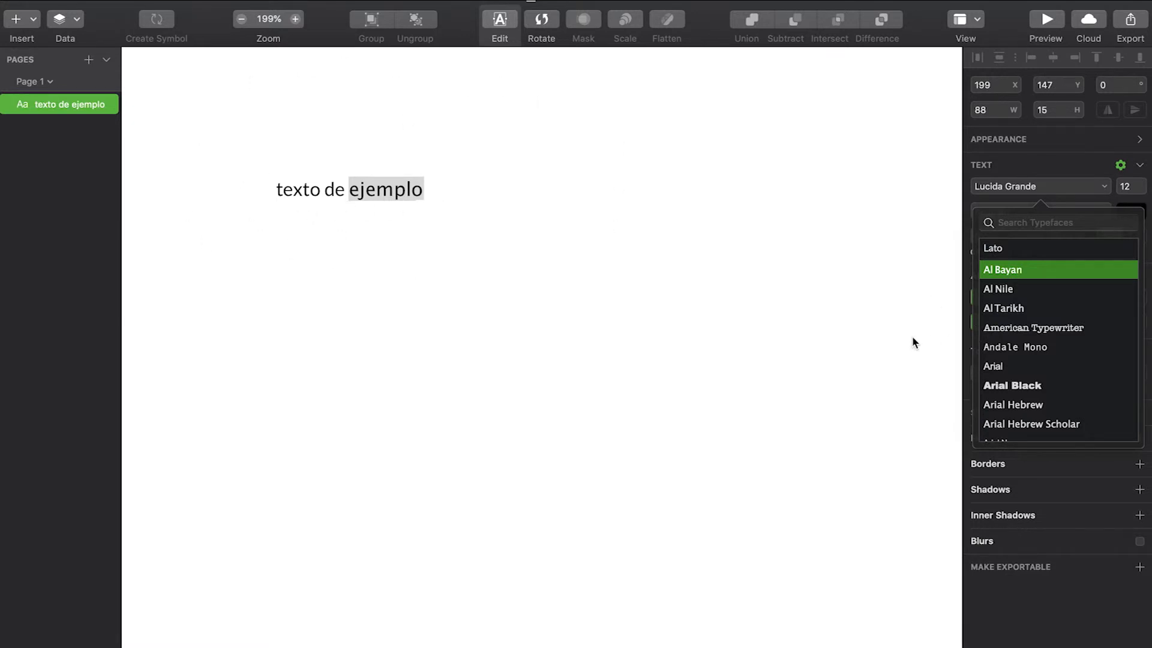
click(90, 297)
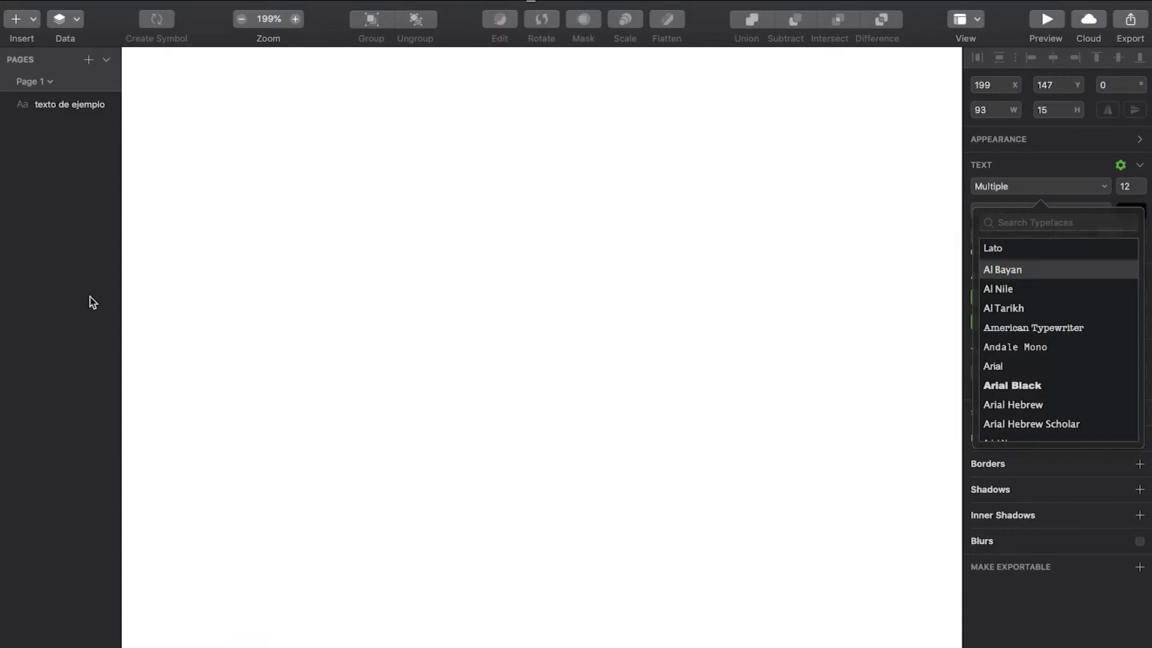
key(super+z)
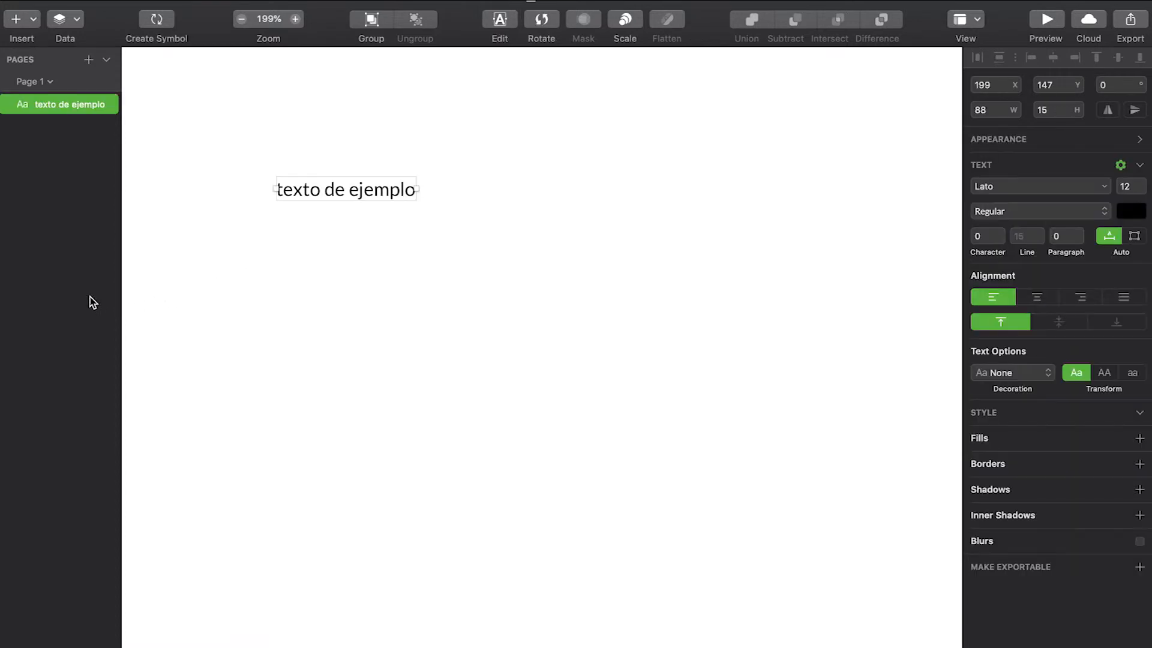
Step: View the text color options of the "texto de ejemplo" layer and expand its Appearance settings
click(248, 334)
click(327, 194)
click(1128, 211)
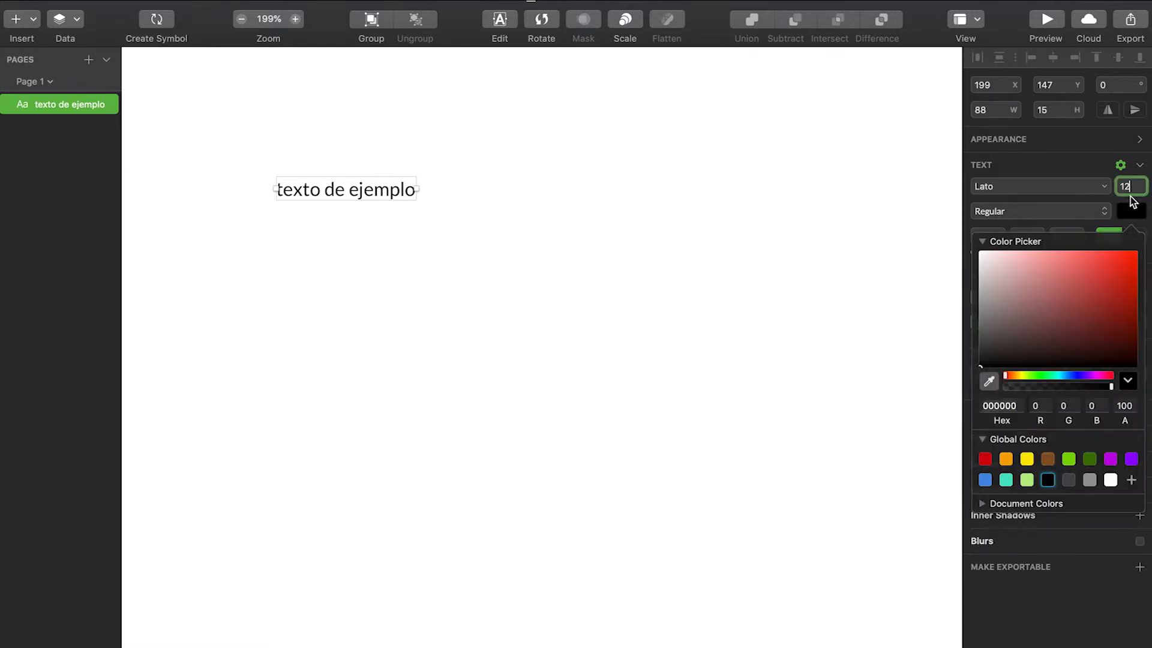
click(1092, 188)
click(1113, 144)
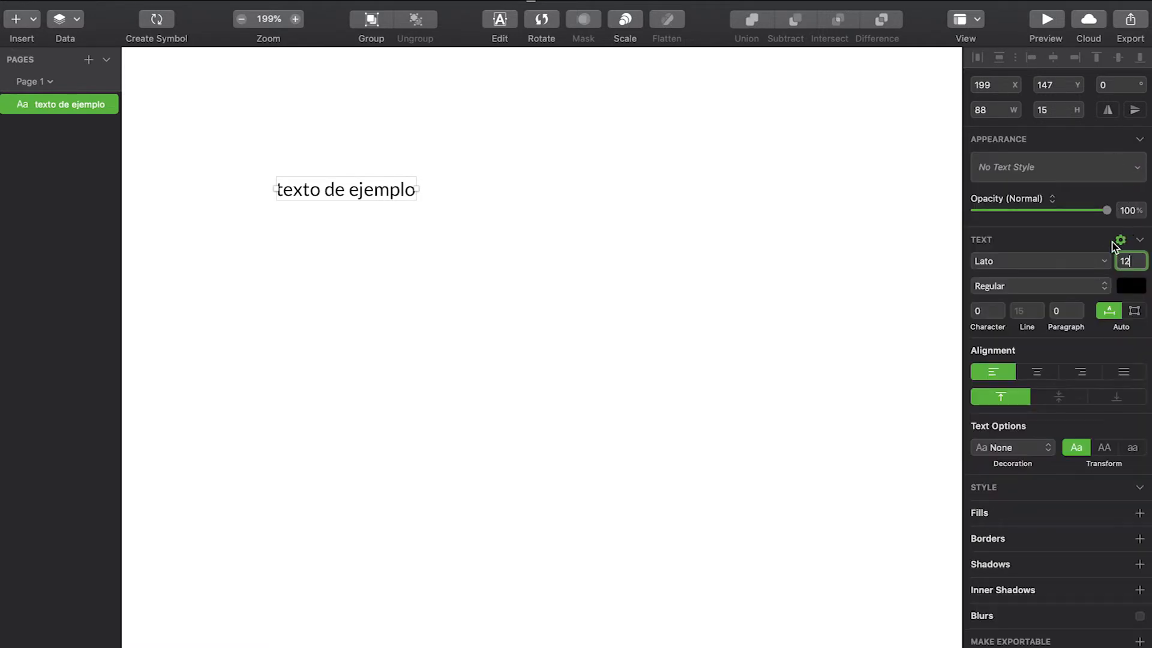
key(Return)
Step: Set the font weight of the "texto de ejemplo" layer to Bold
click(1107, 286)
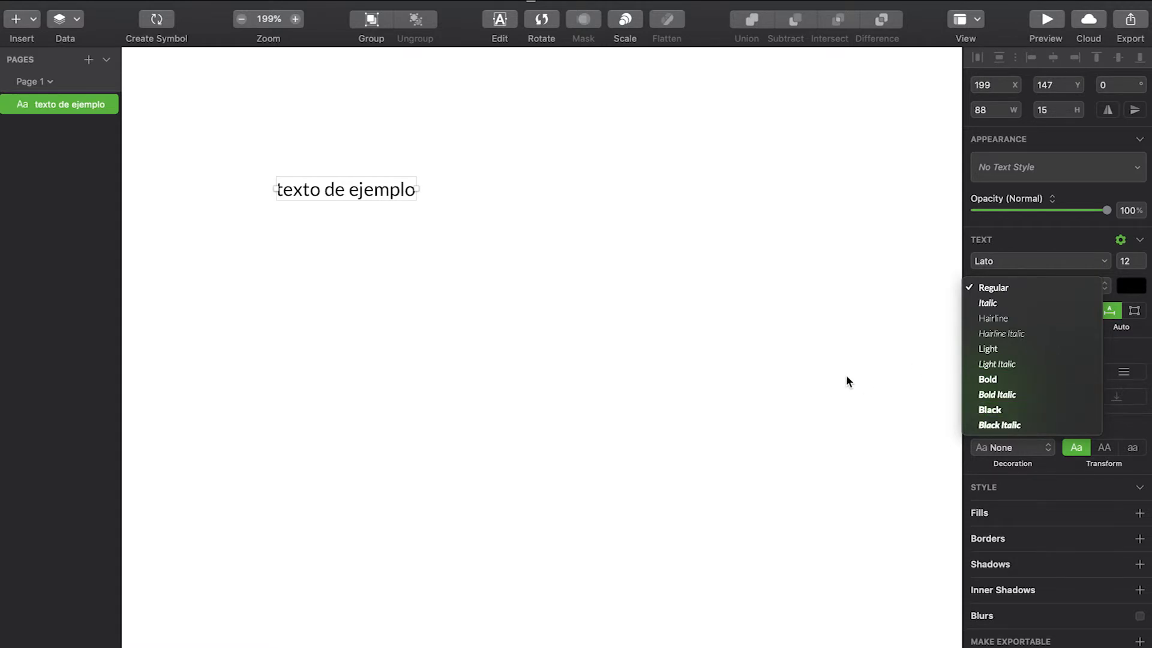
click(1013, 380)
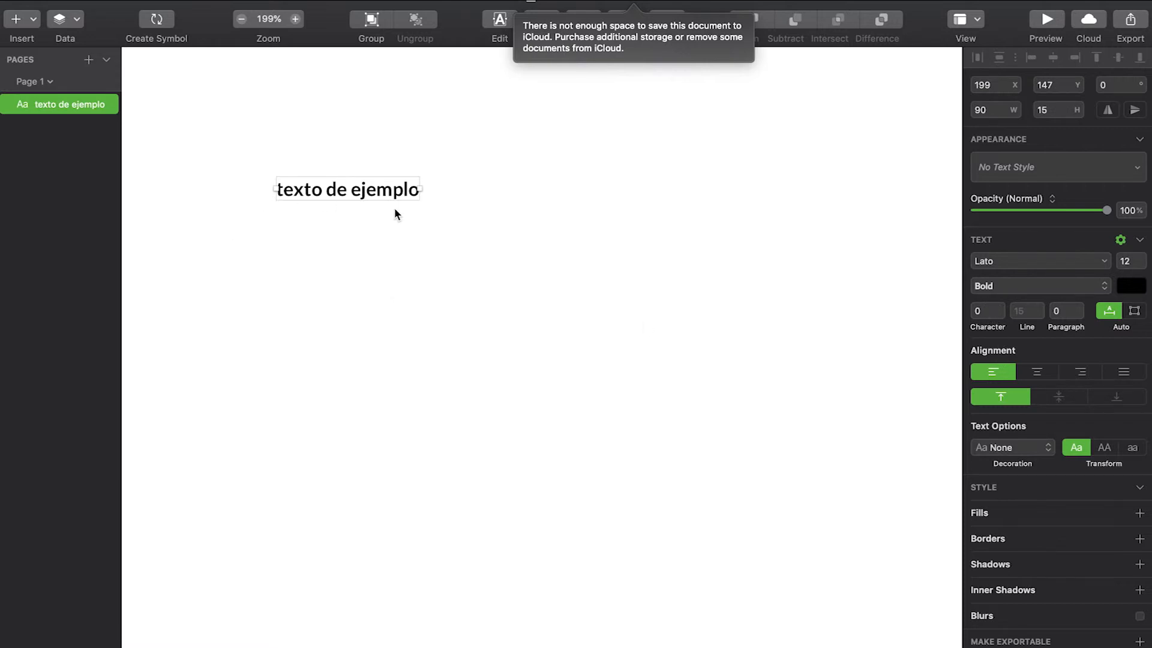
Step: Try character spacings of 7 and 3 on the "texto de ejemplo" text, clearing the value back to auto
click(984, 309)
key(BackSpace)
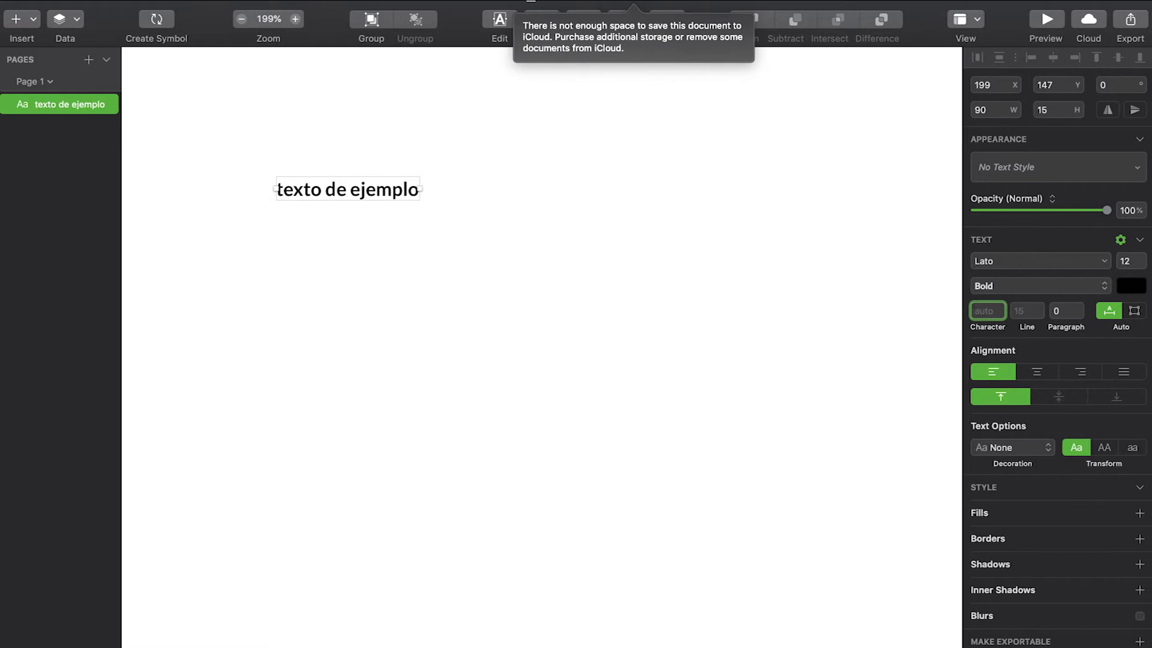
text(7)
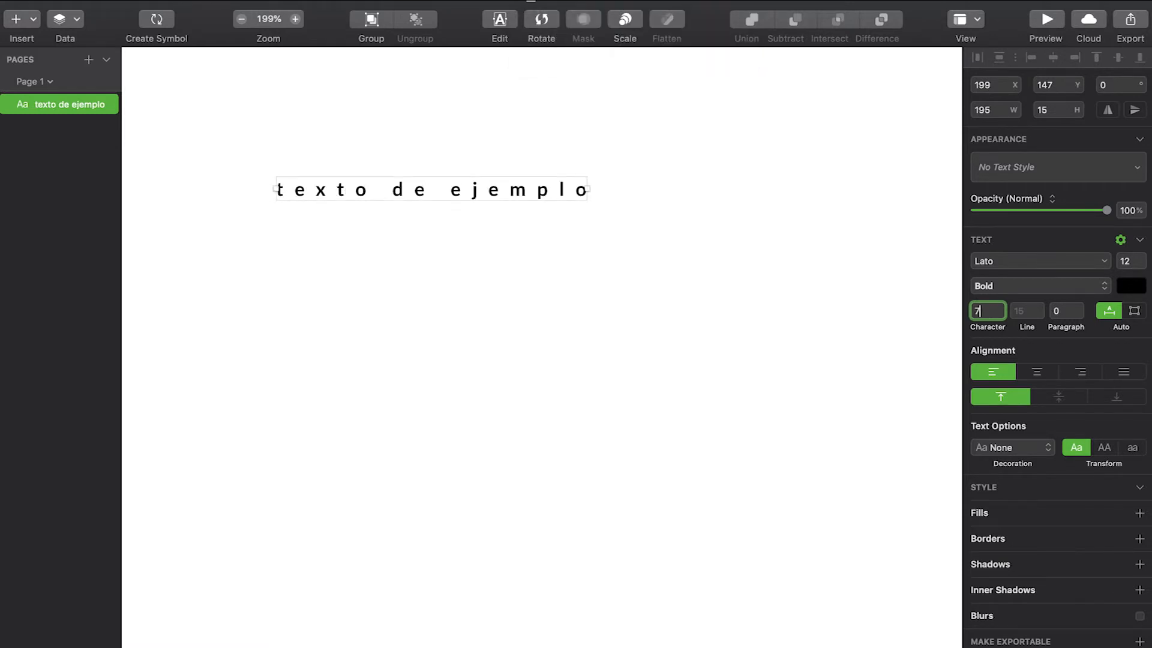
key(BackSpace)
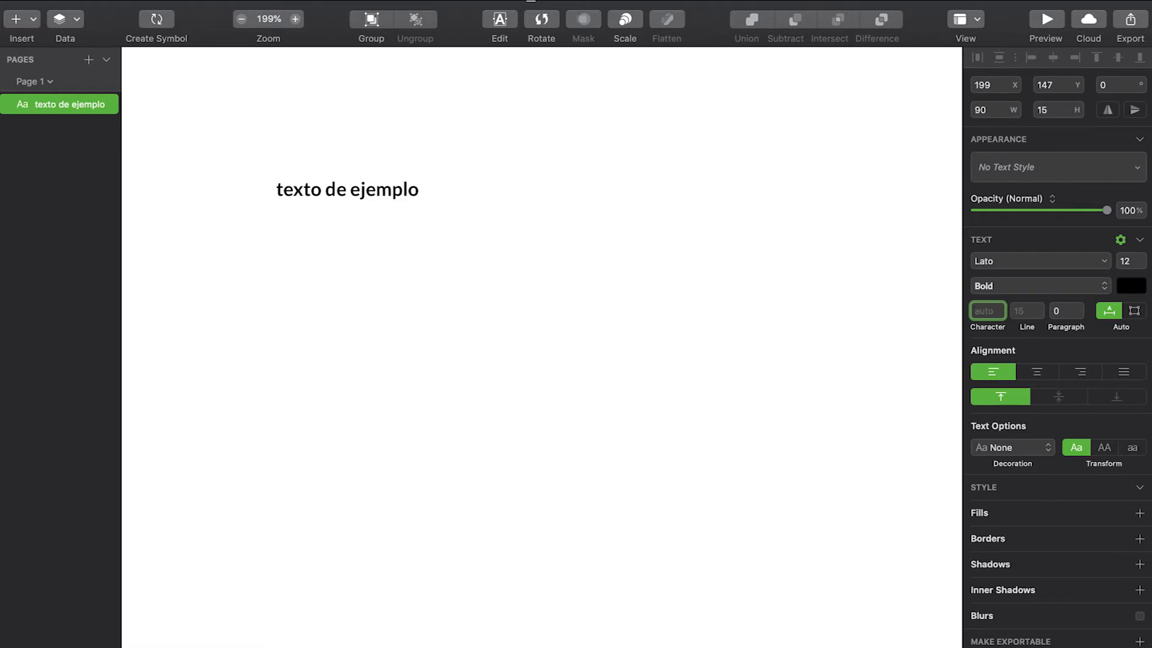
text(3)
key(BackSpace)
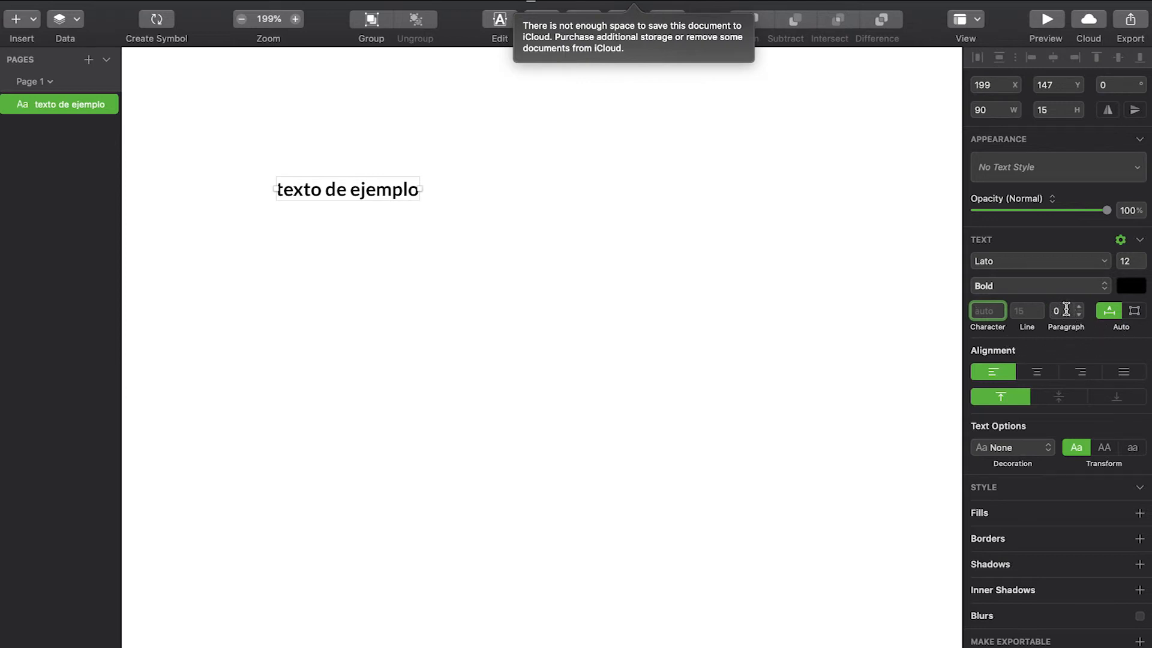
Step: Add a second line reading "gjhgjhgjjg" below "texto de ejemplo" in the text layer
double_click(414, 190)
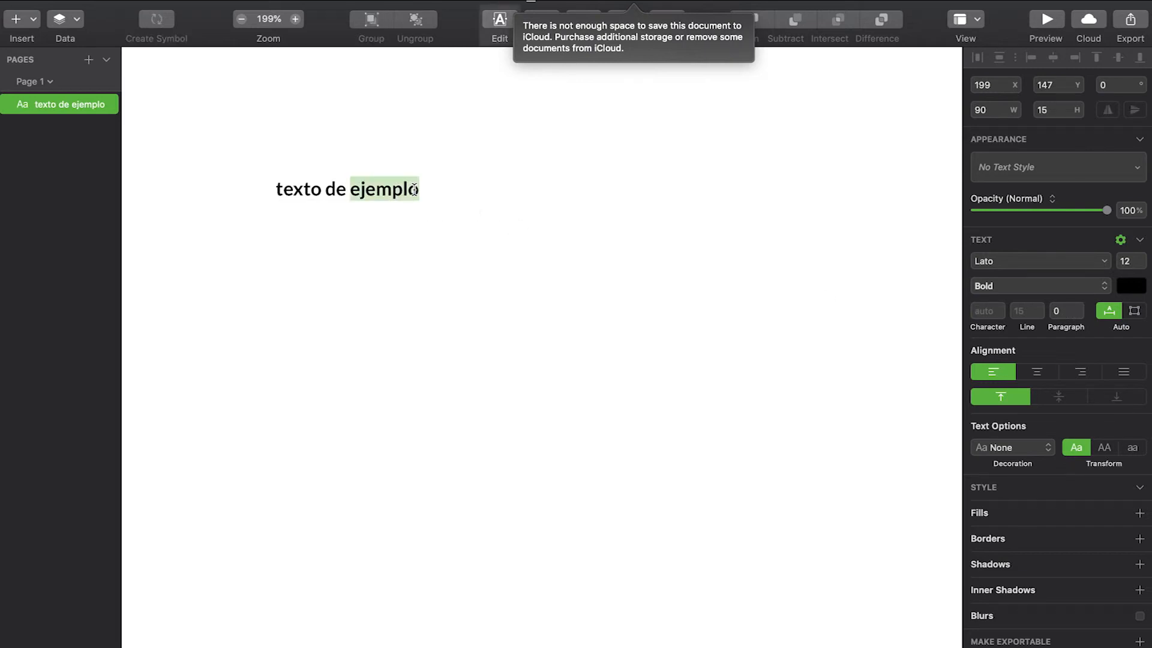
click(414, 191)
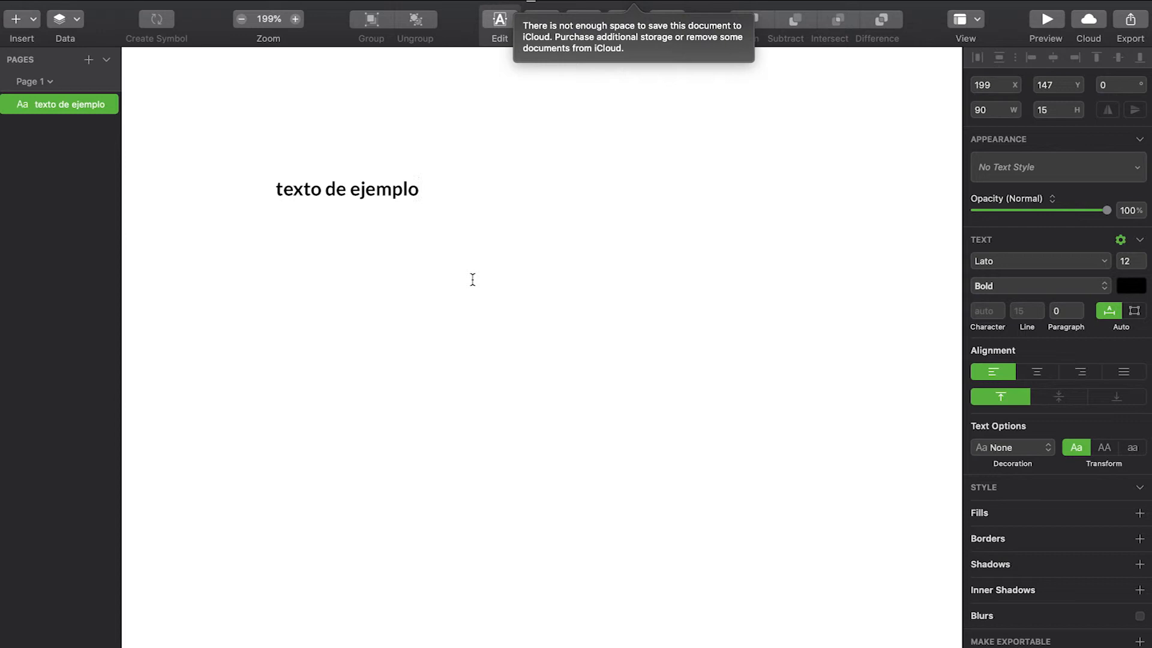
key(Return)
text(gjhgjhgjjg)
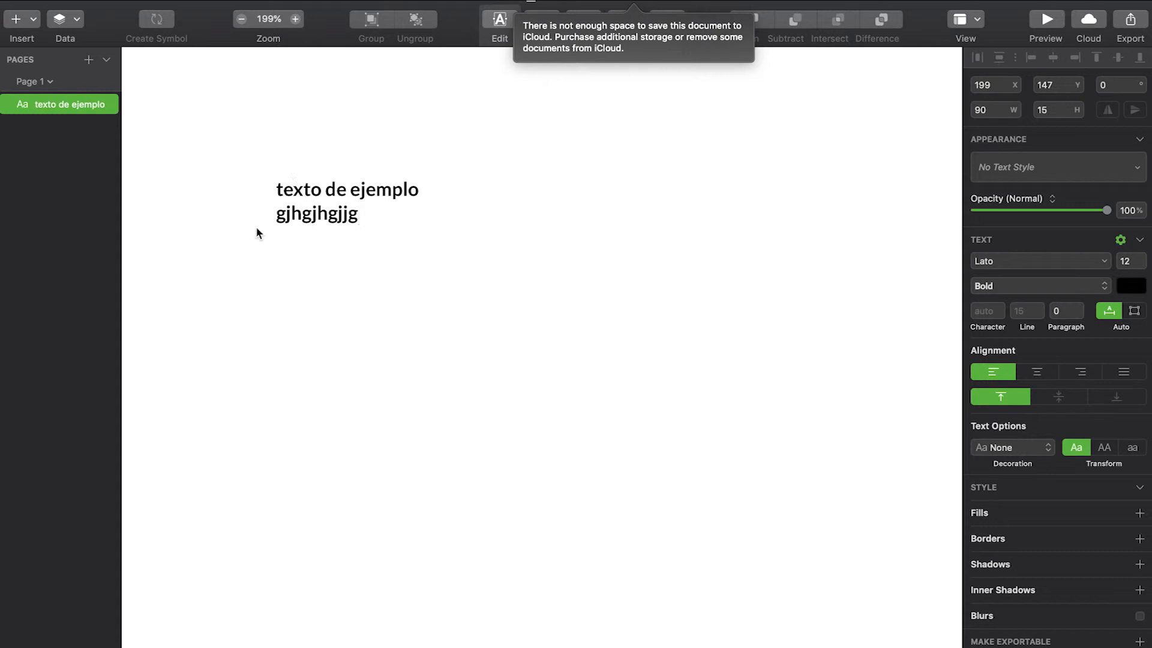
click(394, 265)
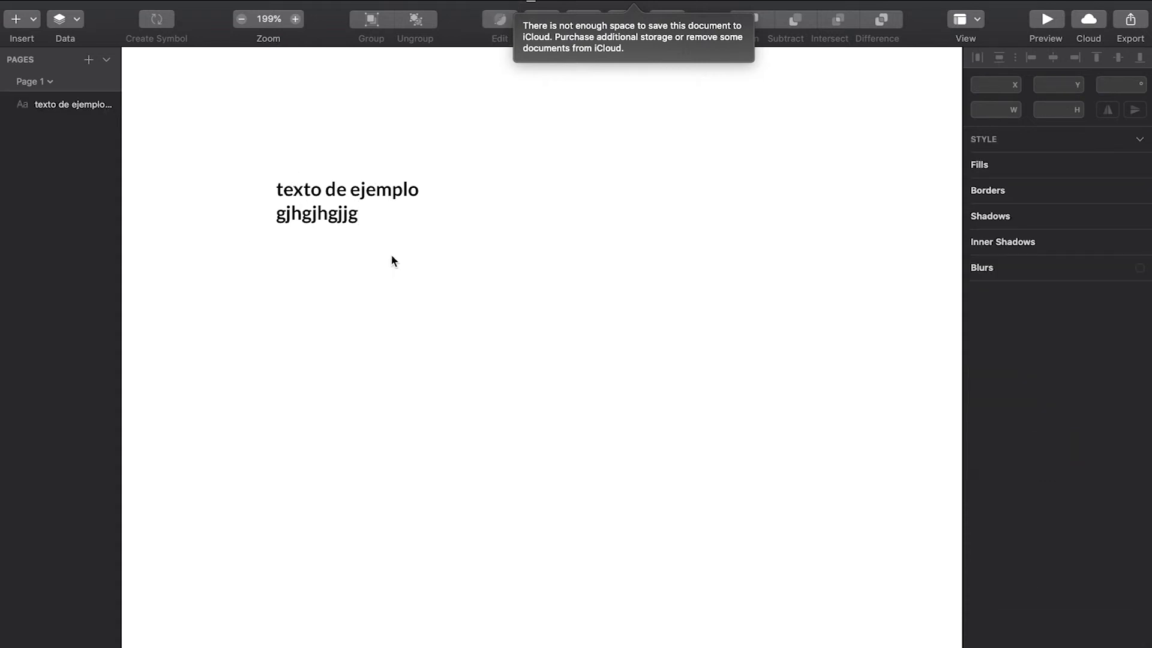
Step: Try paragraph spacings of 8, 3 and 5 on the two-line text layer, resetting the value to 0
click(382, 201)
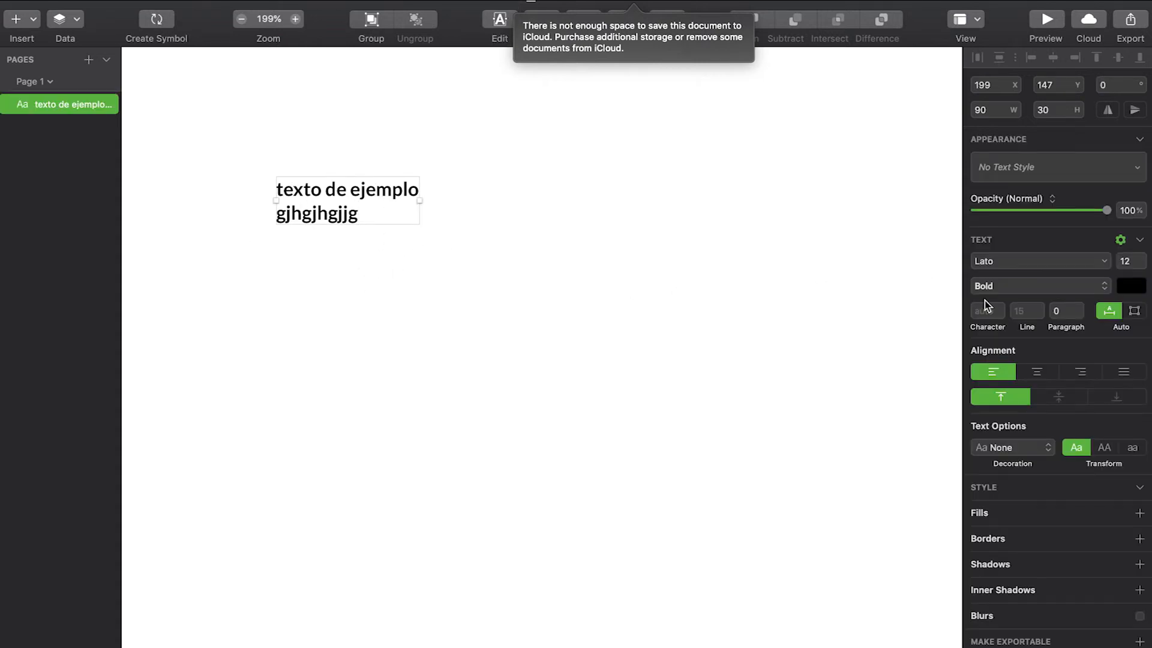
click(1073, 311)
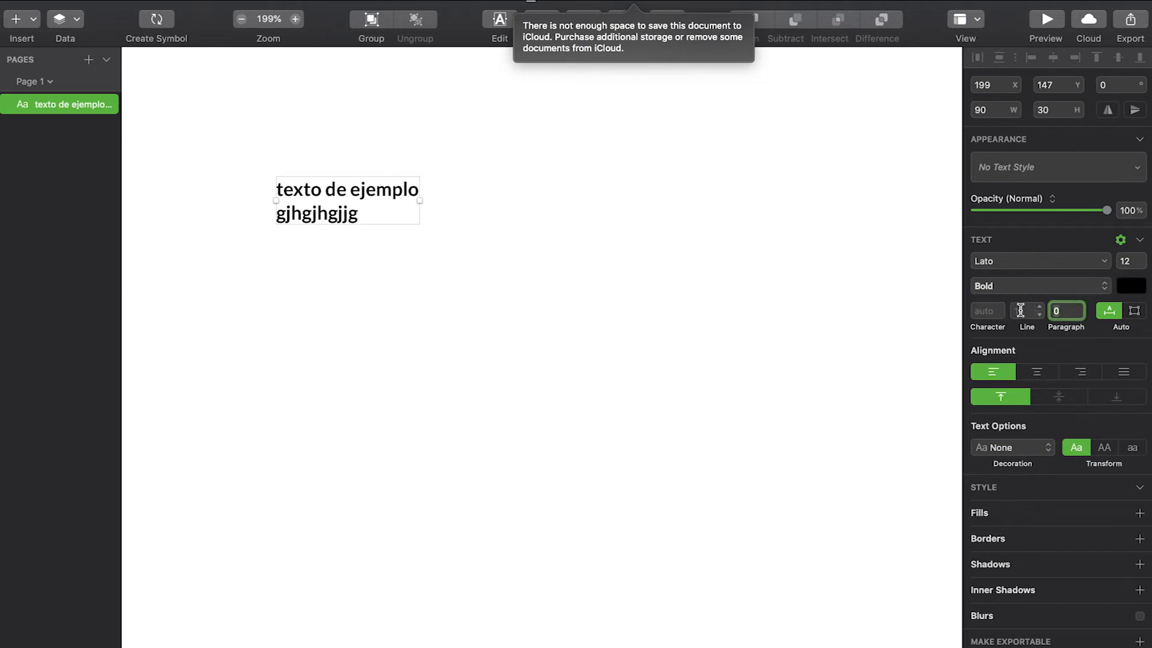
text(8)
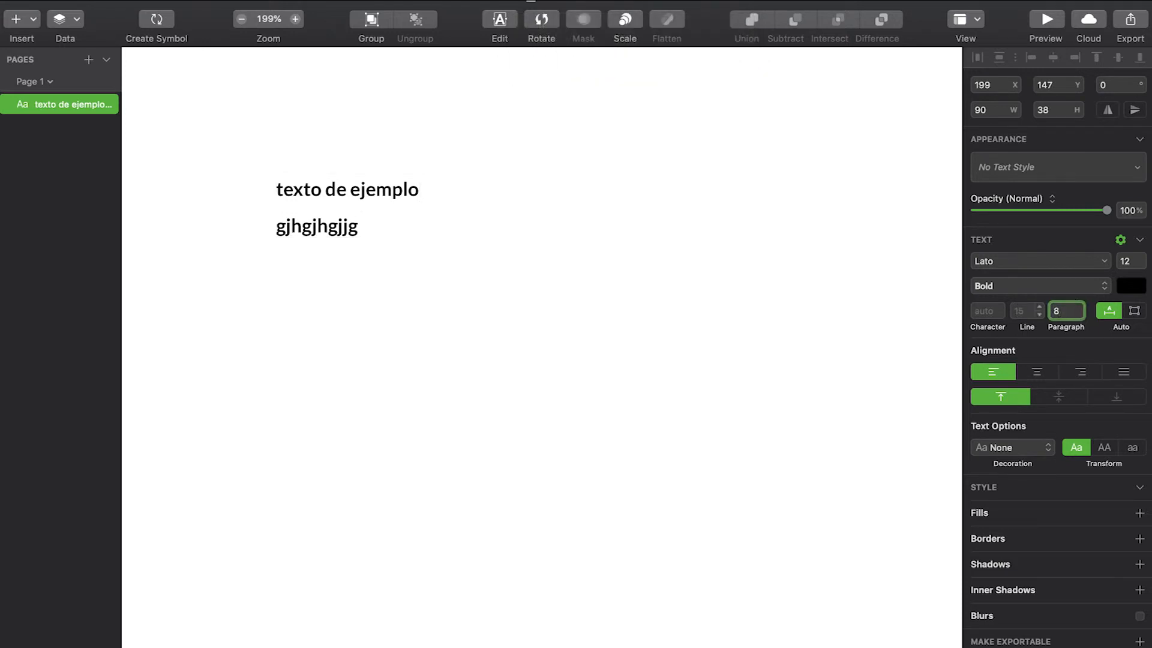
key(BackSpace)
text(0)
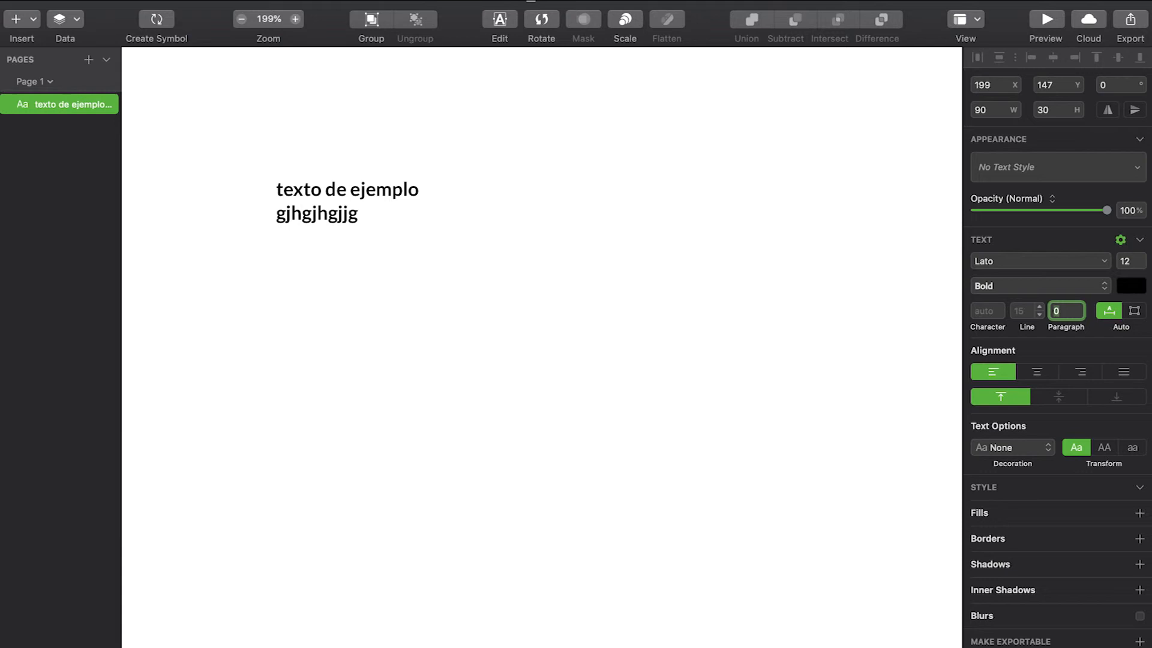
key(BackSpace)
text(3)
key(BackSpace)
text(0)
key(BackSpace)
text(5)
key(BackSpace)
text(0)
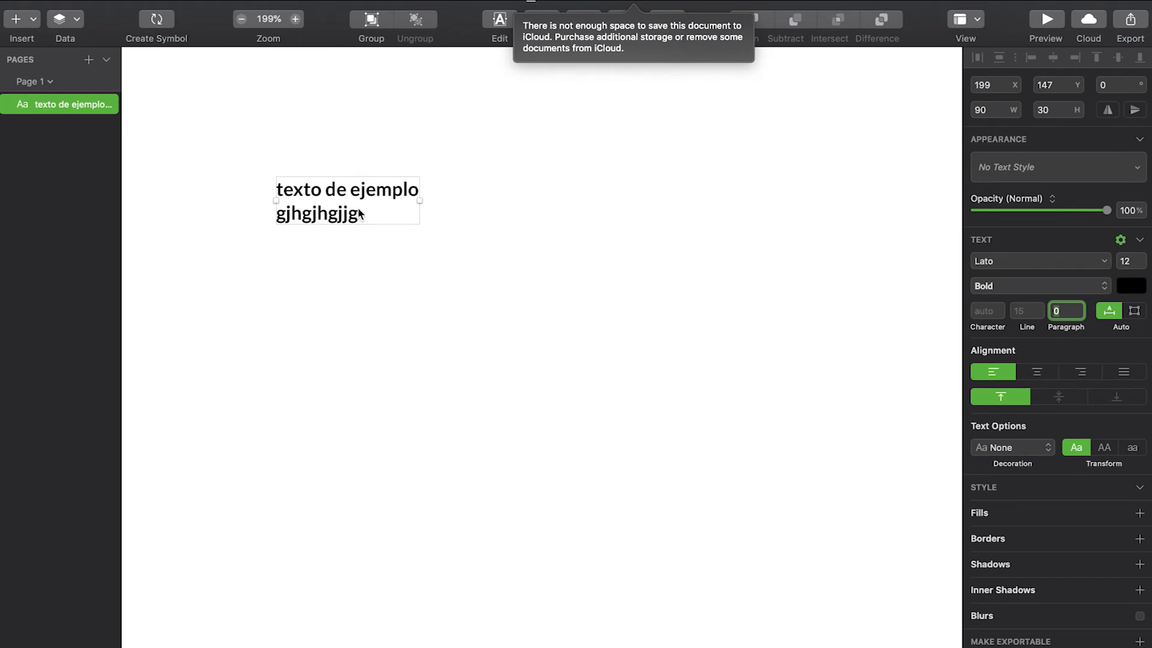
Step: Undo the latest edits to remove the second line "gjhgjhgjjg" from the text layer
click(391, 194)
key(super+z)
key(super+shift+z)
key(super+z)
key(super+z)
key(super+z)
key(super+z)
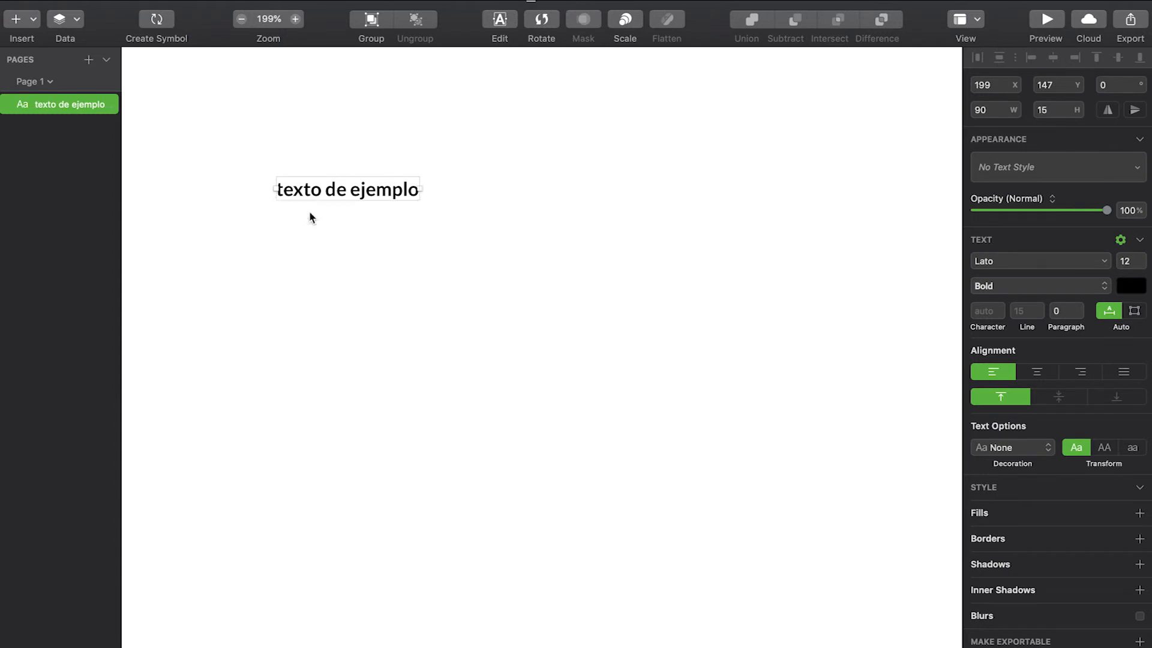
Step: Change the color of the "texto de ejemplo" text to blue, hex 123FD4, and deselect the layer
click(322, 232)
click(362, 193)
click(1137, 288)
mouse_move(1107, 383)
mouse_down()
mouse_move(1121, 359)
mouse_move(1067, 370)
mouse_up()
click(1073, 451)
drag(1087, 414, 1123, 346)
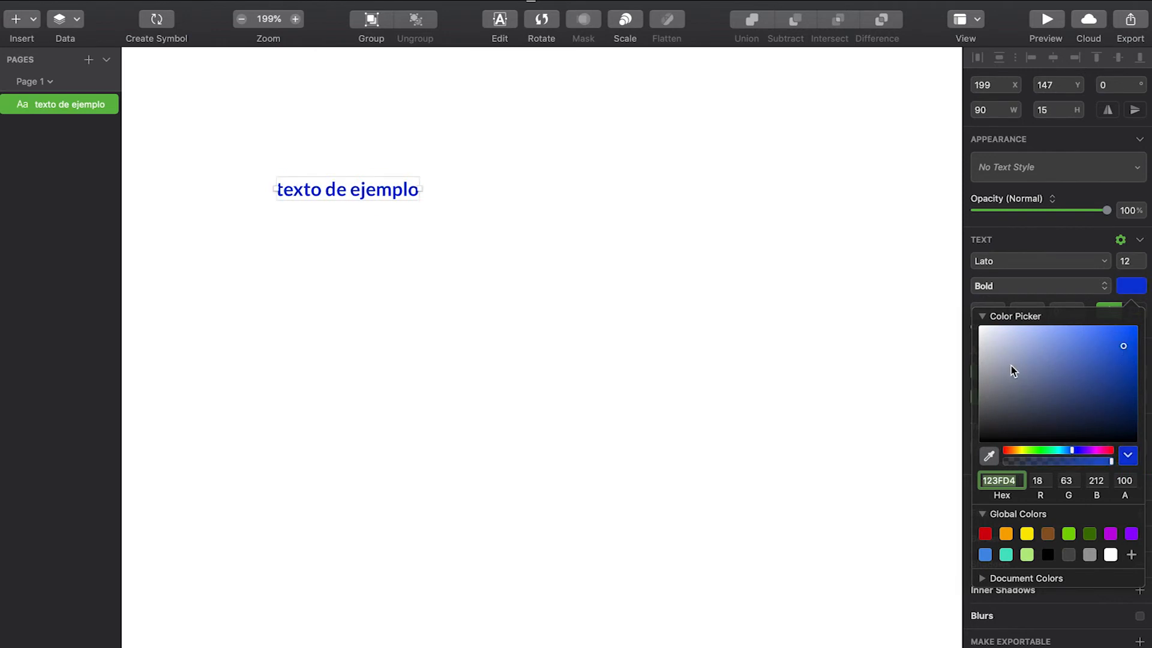
click(1139, 289)
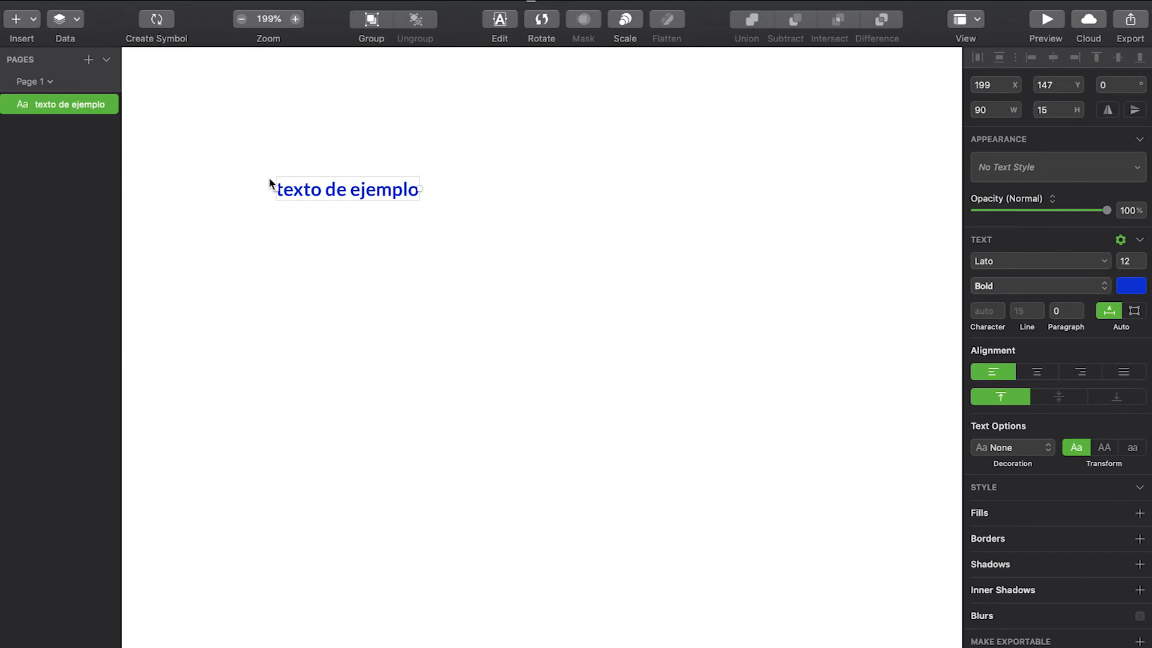
click(322, 270)
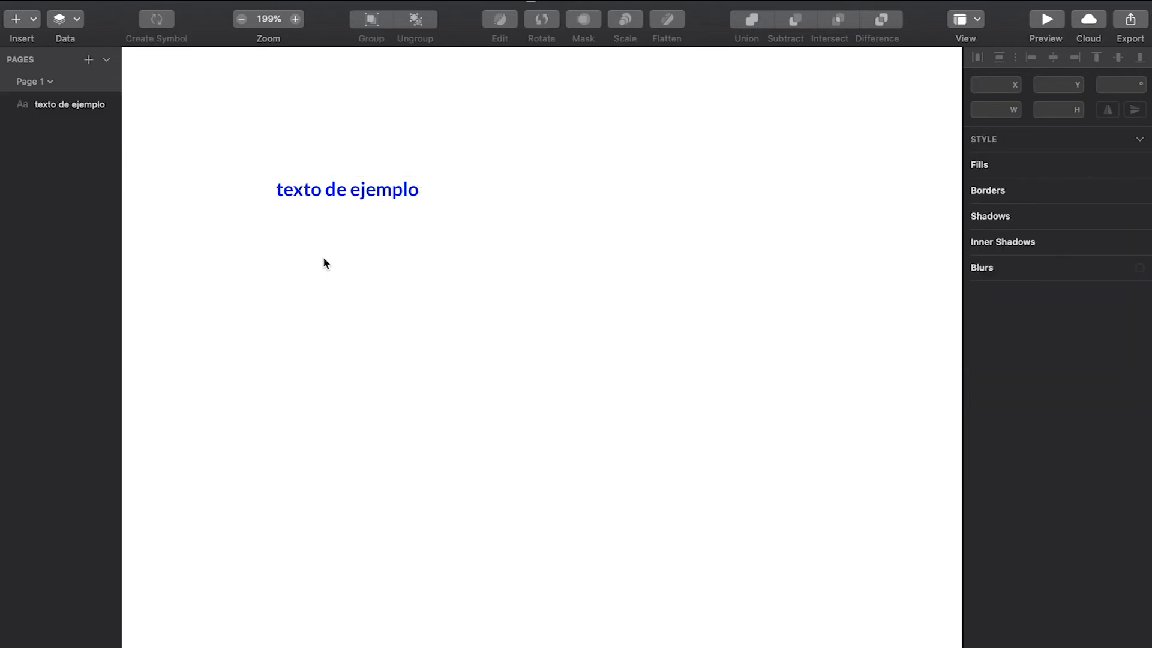
Step: Try Fixed sizing on the "texto de ejemplo" text box and return it to Auto
click(355, 195)
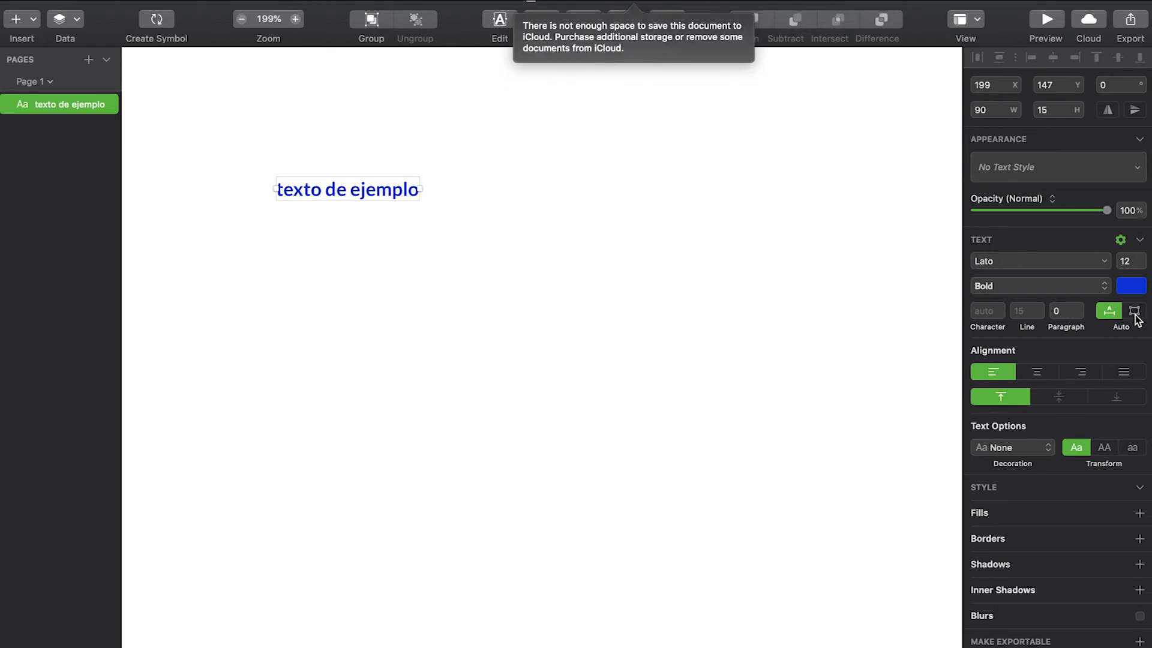
click(1134, 312)
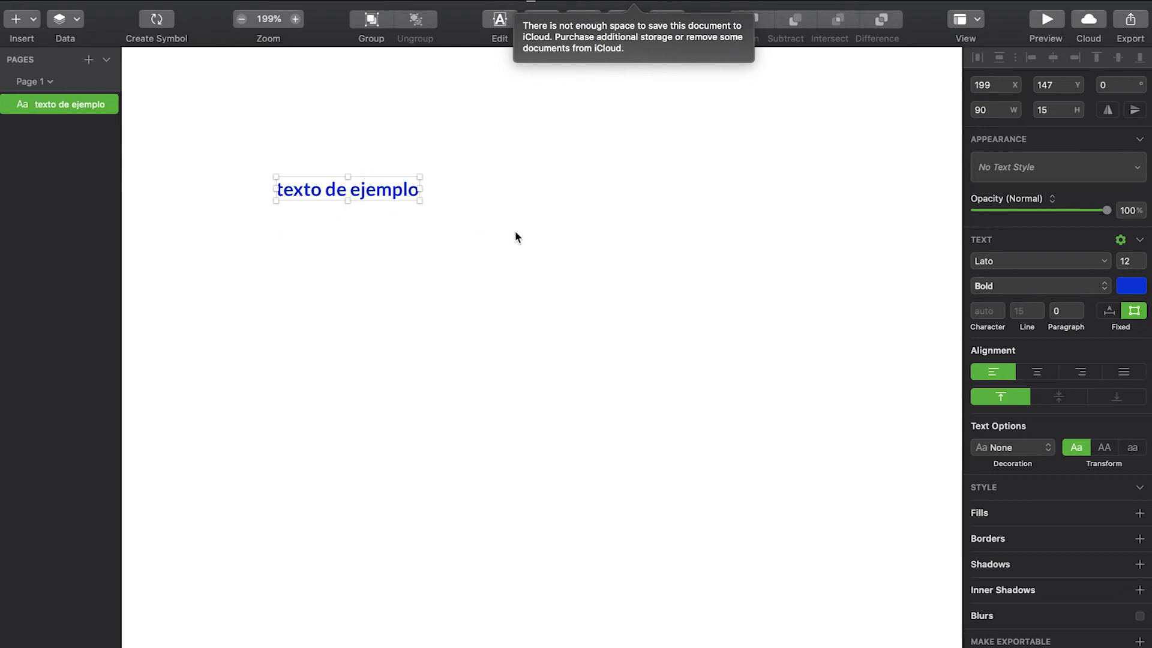
click(1109, 311)
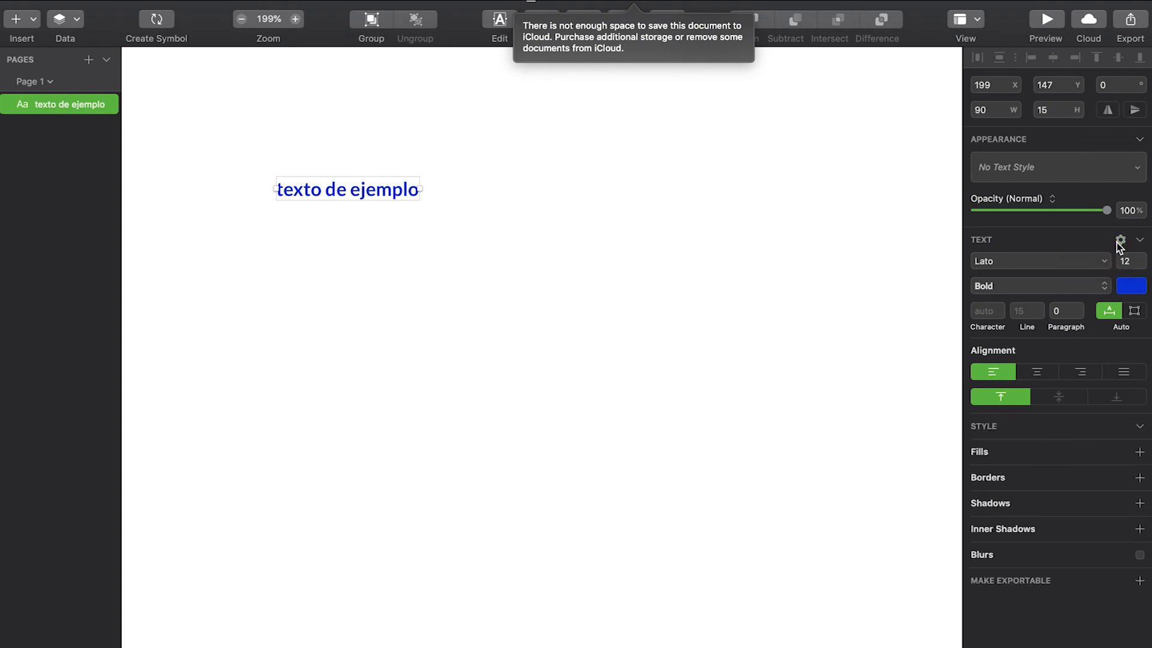
Step: Toggle the extra text options and try right alignment on "texto de ejemplo", restoring left alignment
click(1120, 241)
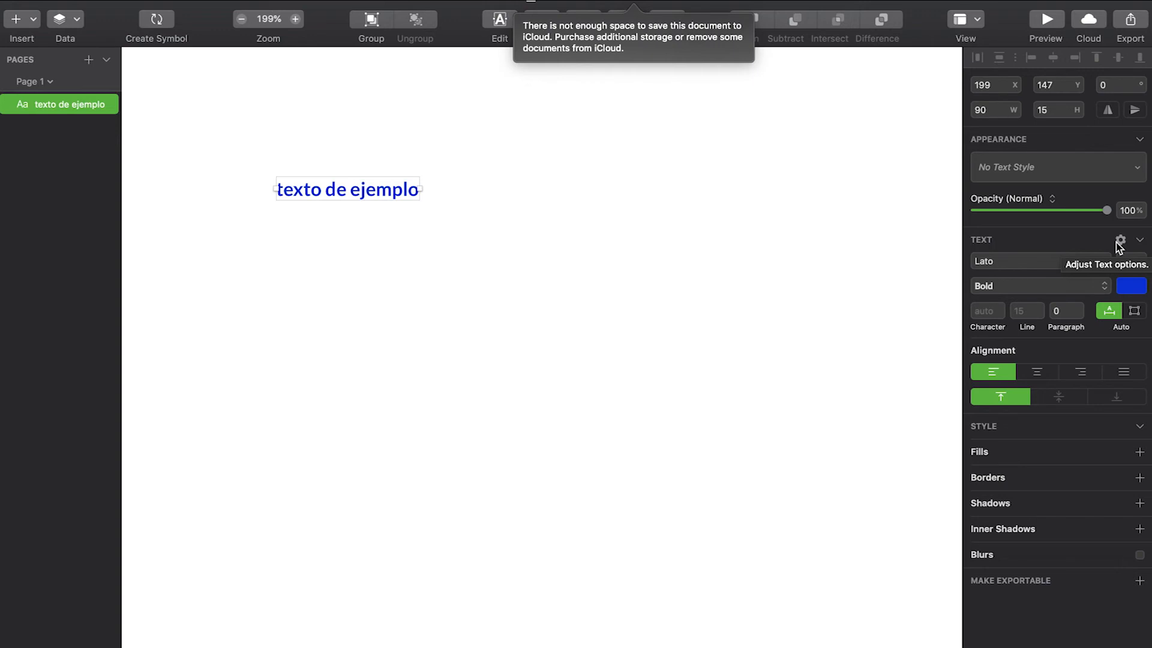
click(1120, 241)
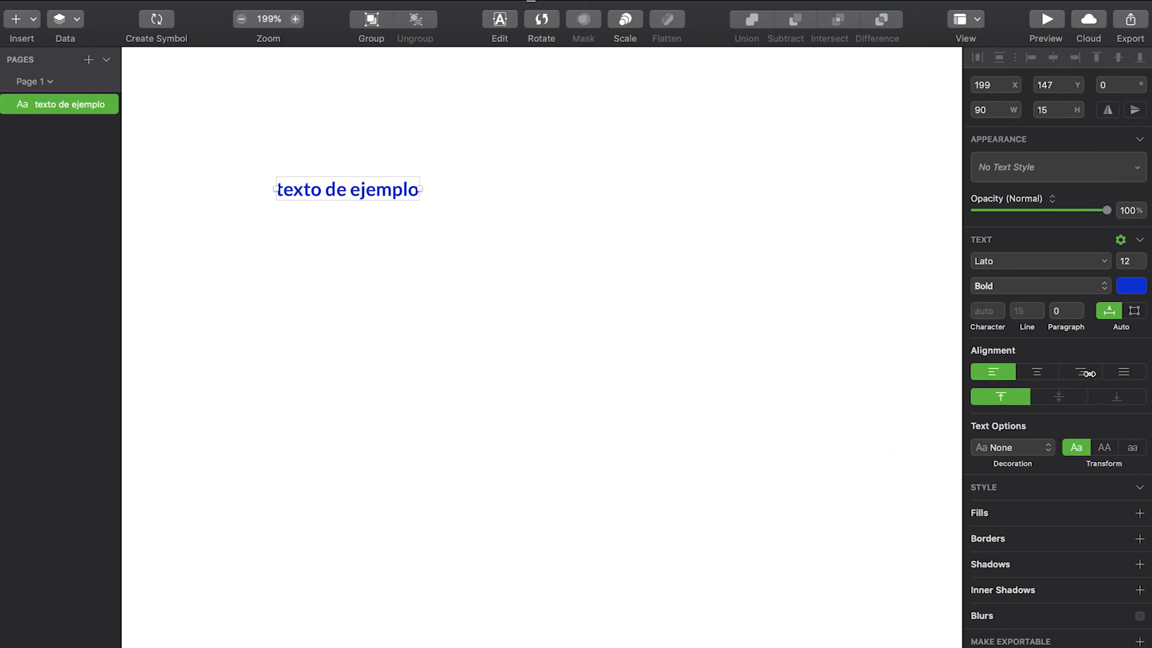
click(1089, 374)
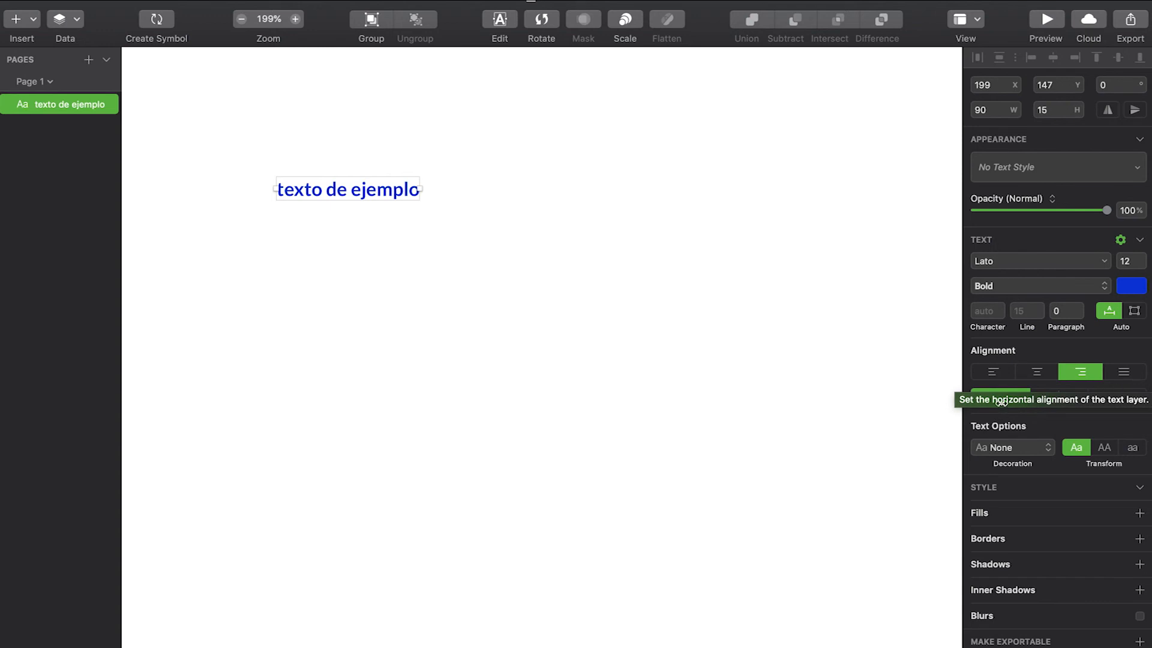
click(993, 372)
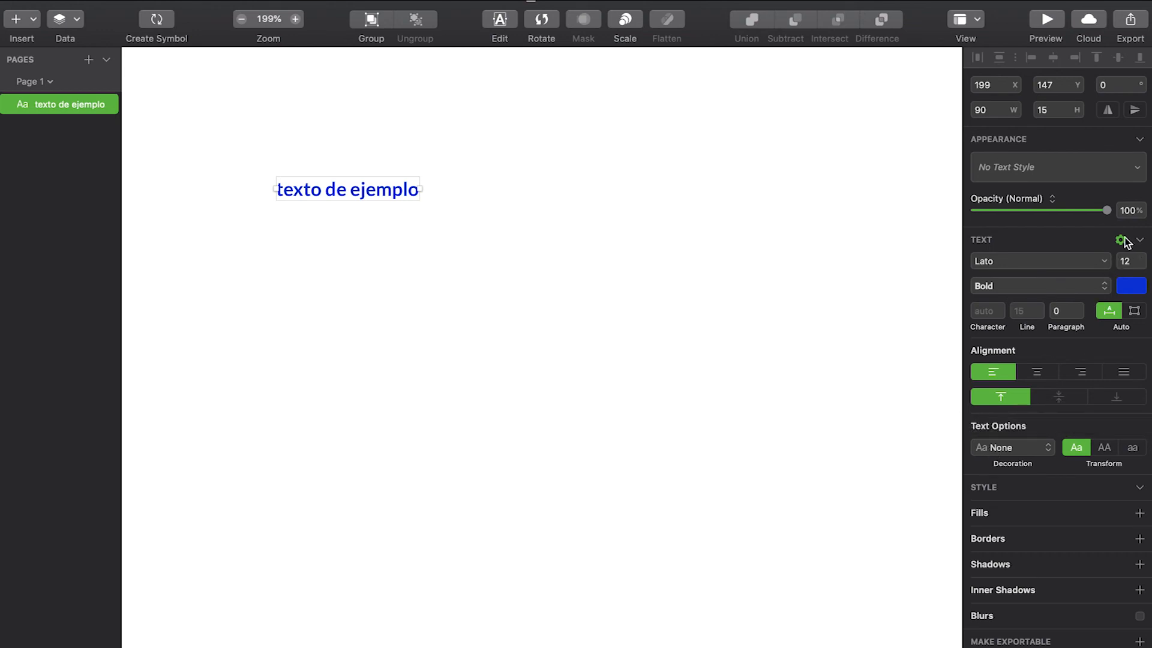
Step: Toggle the extra text options and try the Underline and Strikethrough decorations on "texto de ejemplo", restoring None
click(1121, 240)
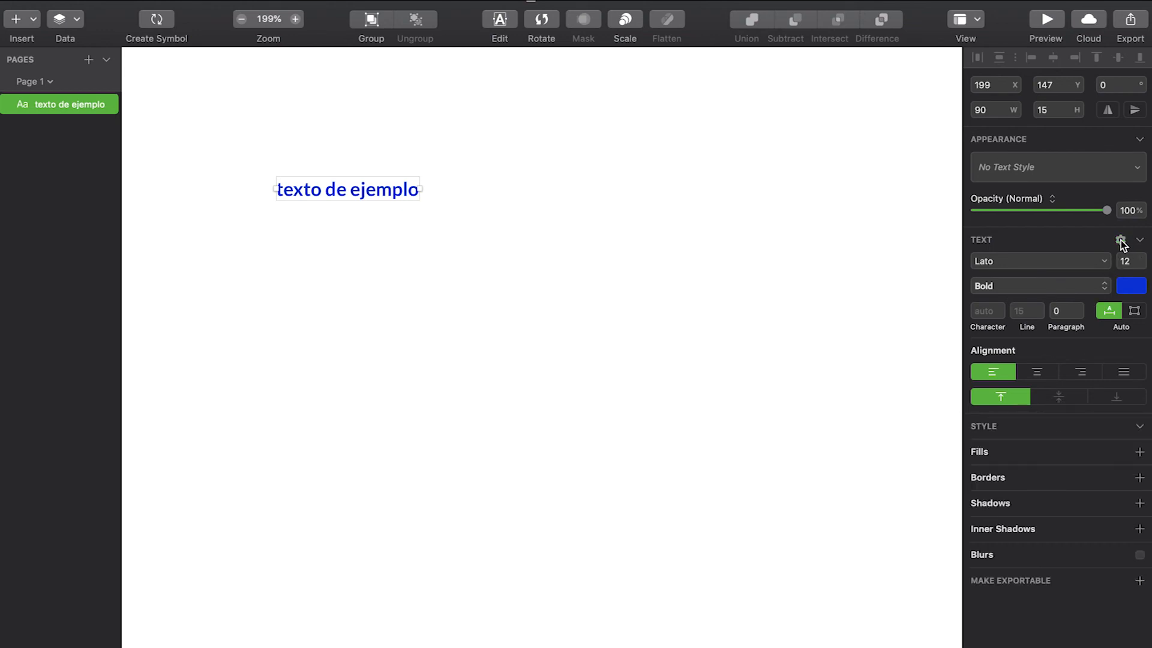
click(1121, 240)
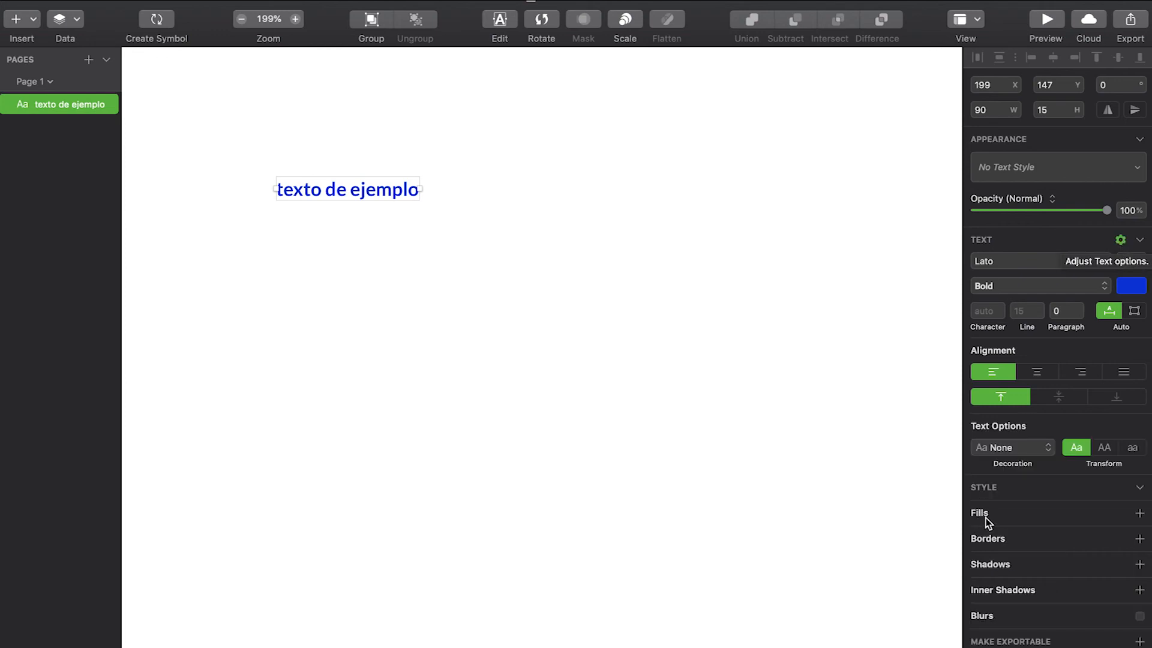
click(1048, 455)
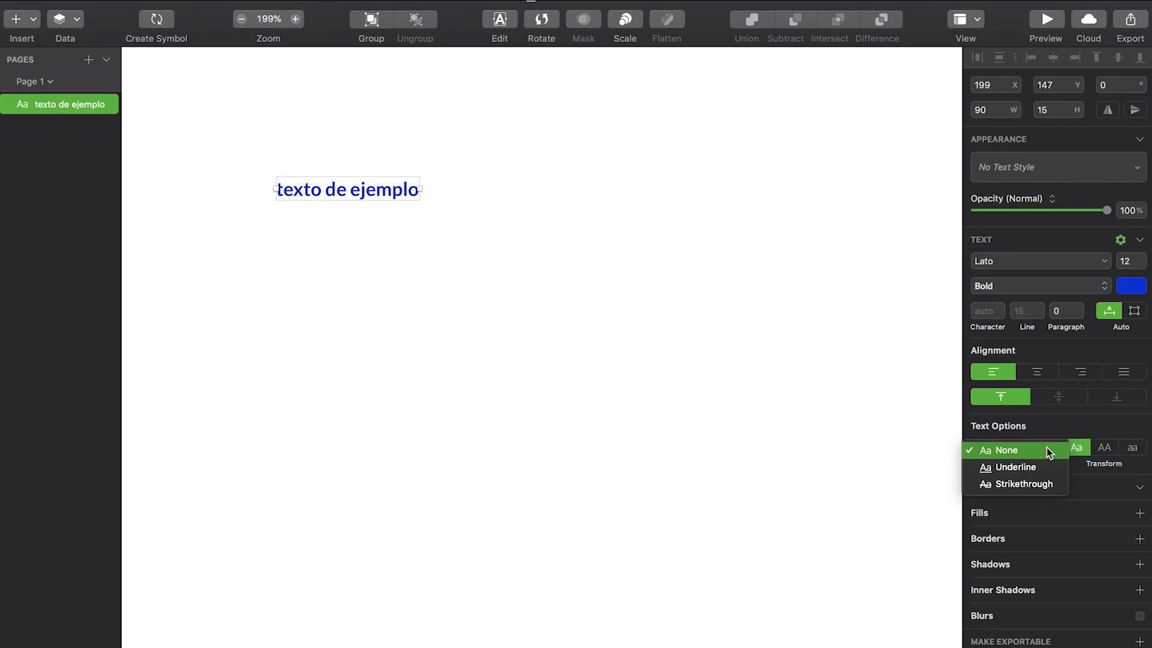
click(1001, 474)
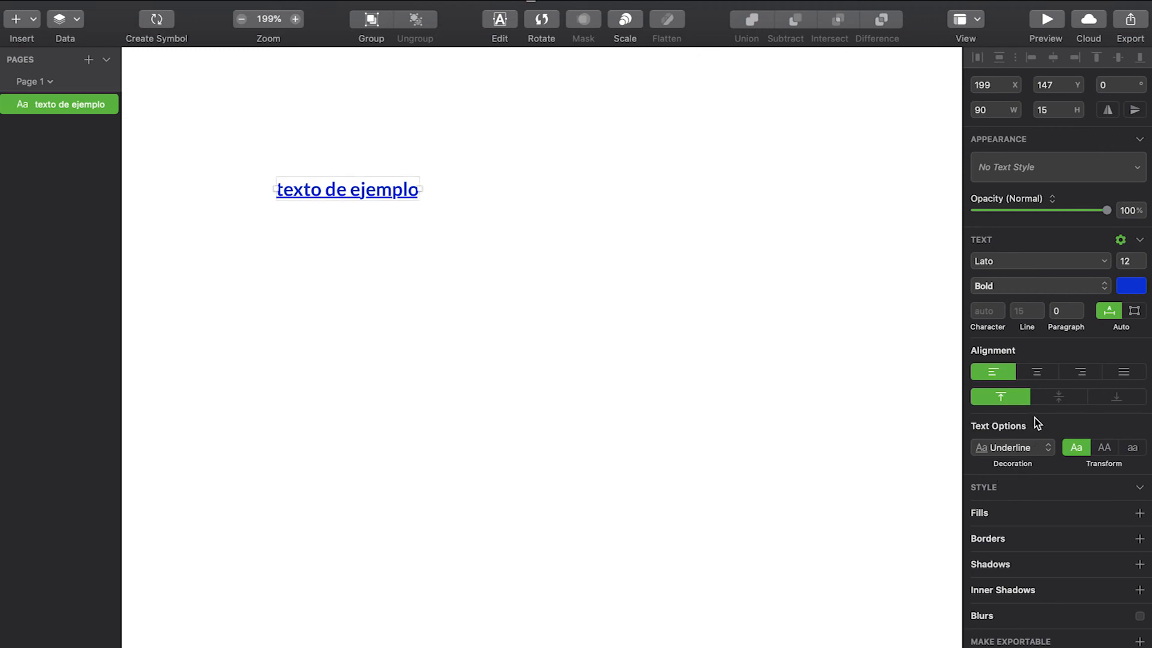
click(1035, 447)
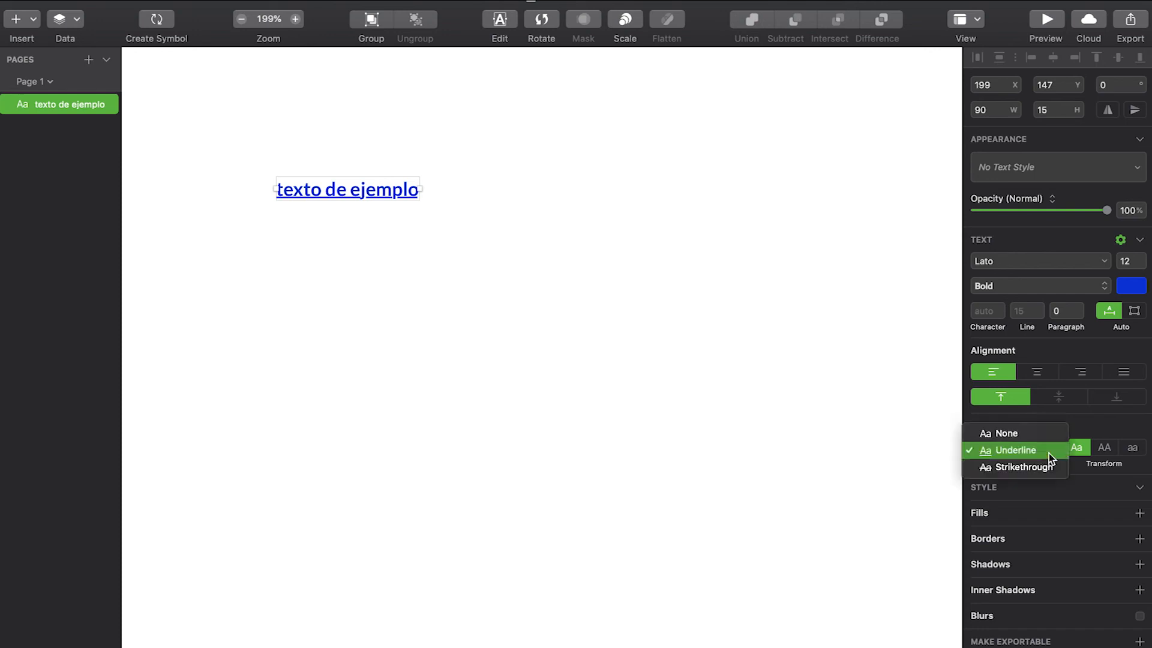
click(1013, 466)
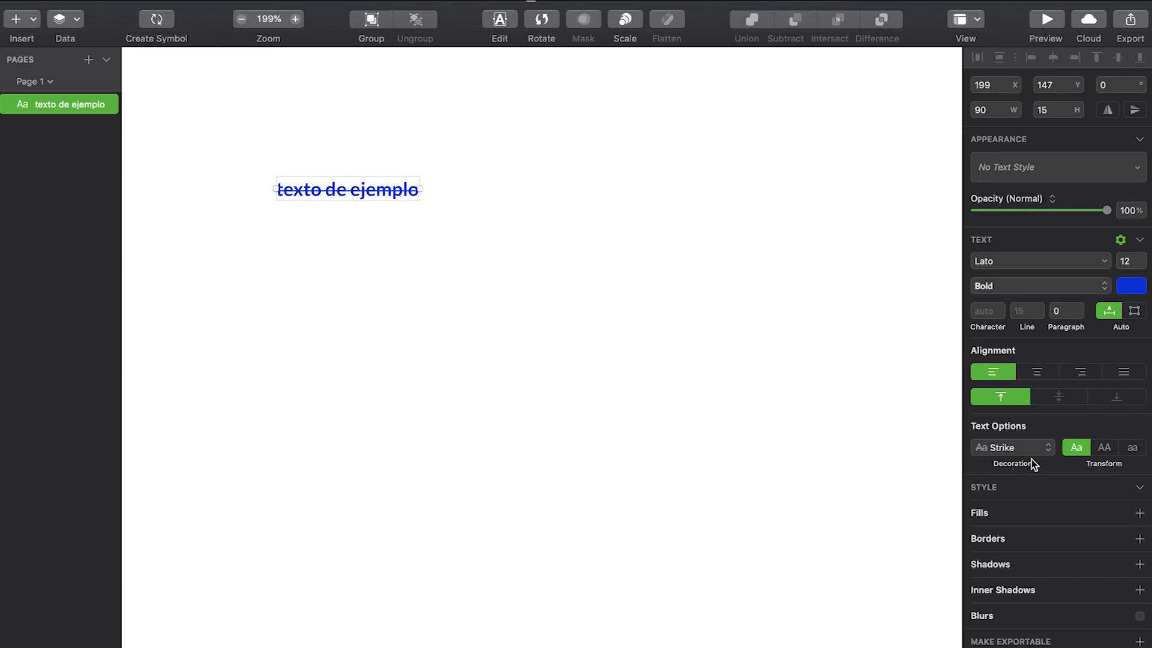
click(1049, 452)
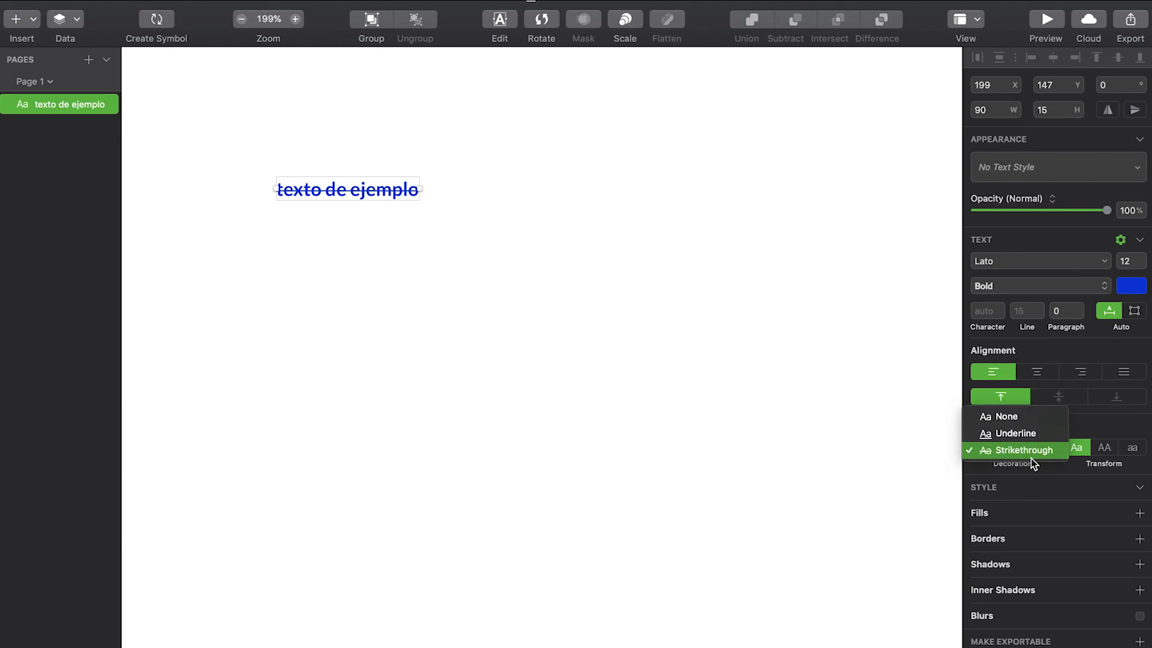
click(1034, 414)
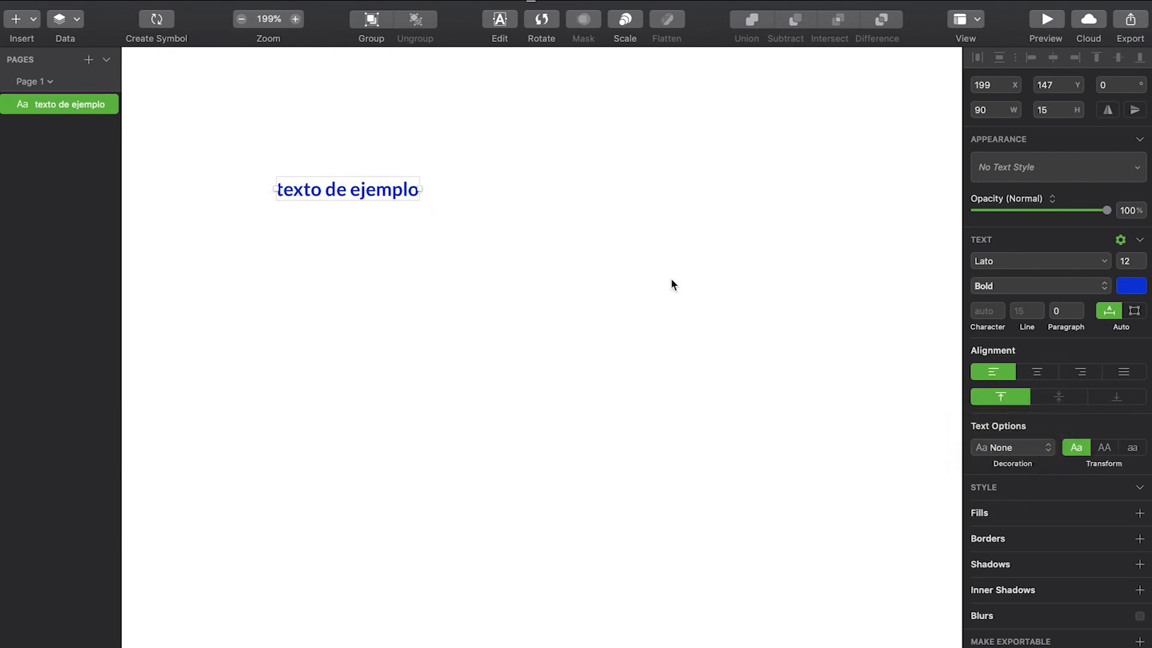
Step: Try the uppercase and lowercase transforms on "texto de ejemplo" and return to the untransformed casing
click(1103, 450)
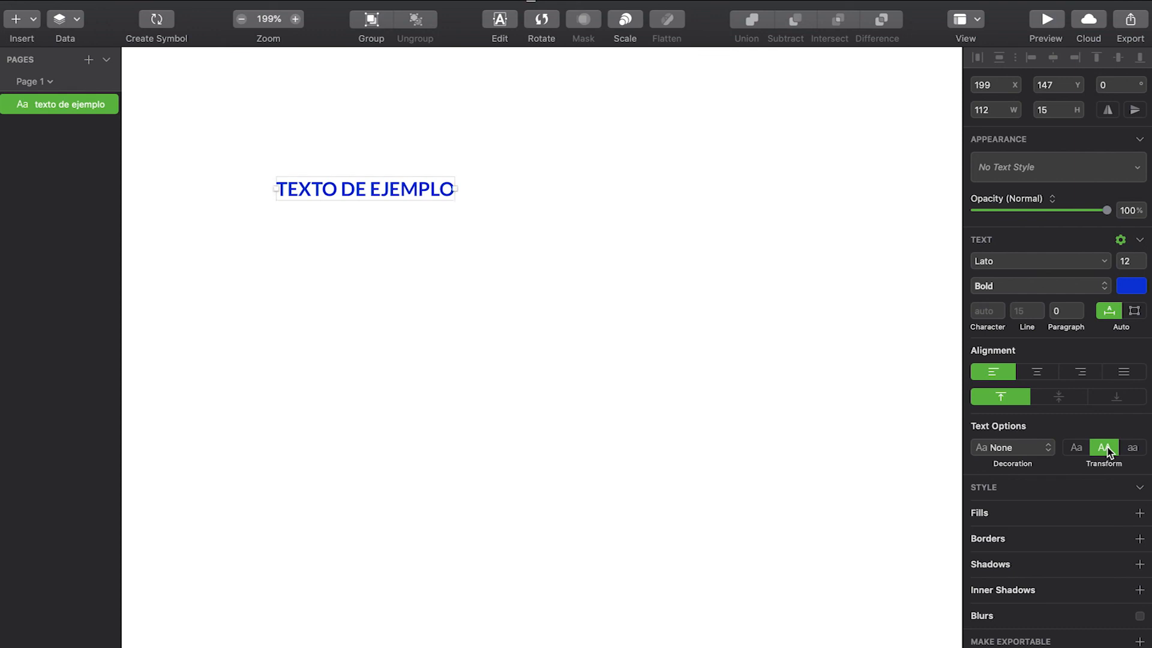
click(1132, 450)
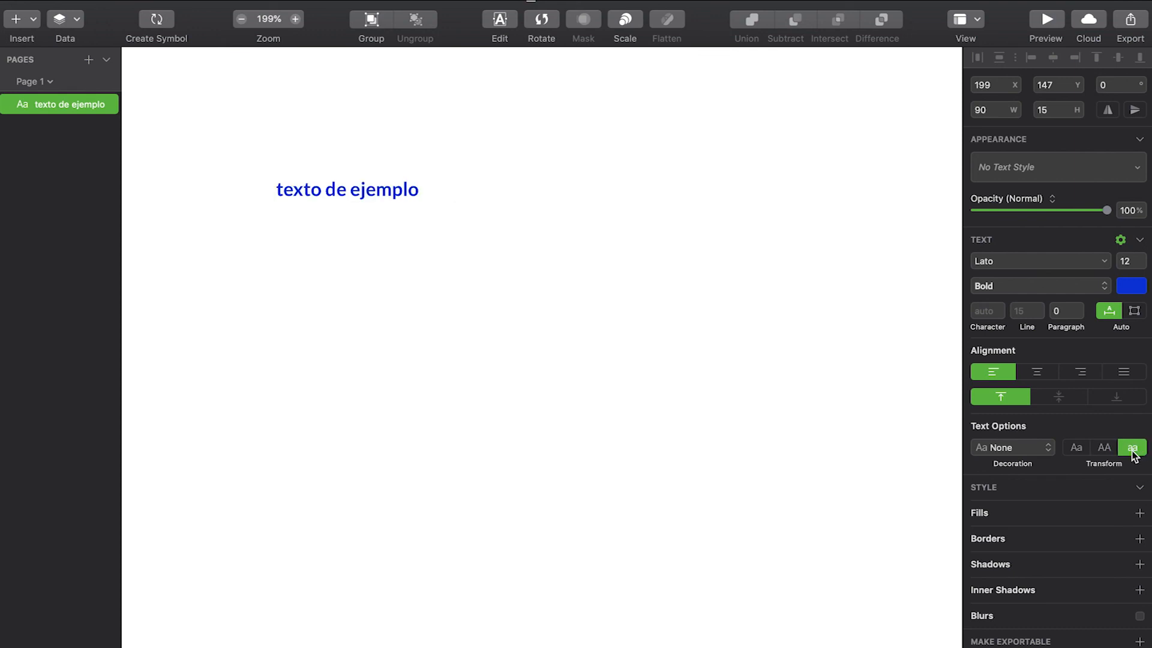
click(1080, 446)
click(1132, 450)
click(1078, 448)
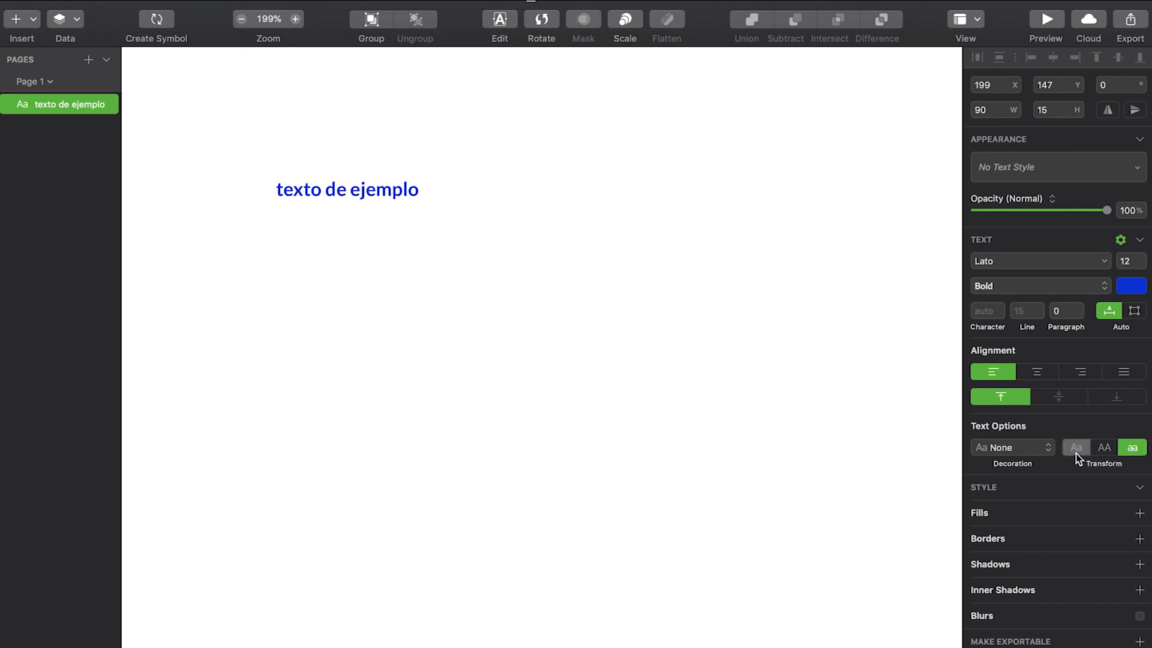
Step: Capitalize the first letter so the text layer reads "Texto de ejemplo"
click(287, 190)
double_click(288, 190)
click(283, 189)
key(BackSpace)
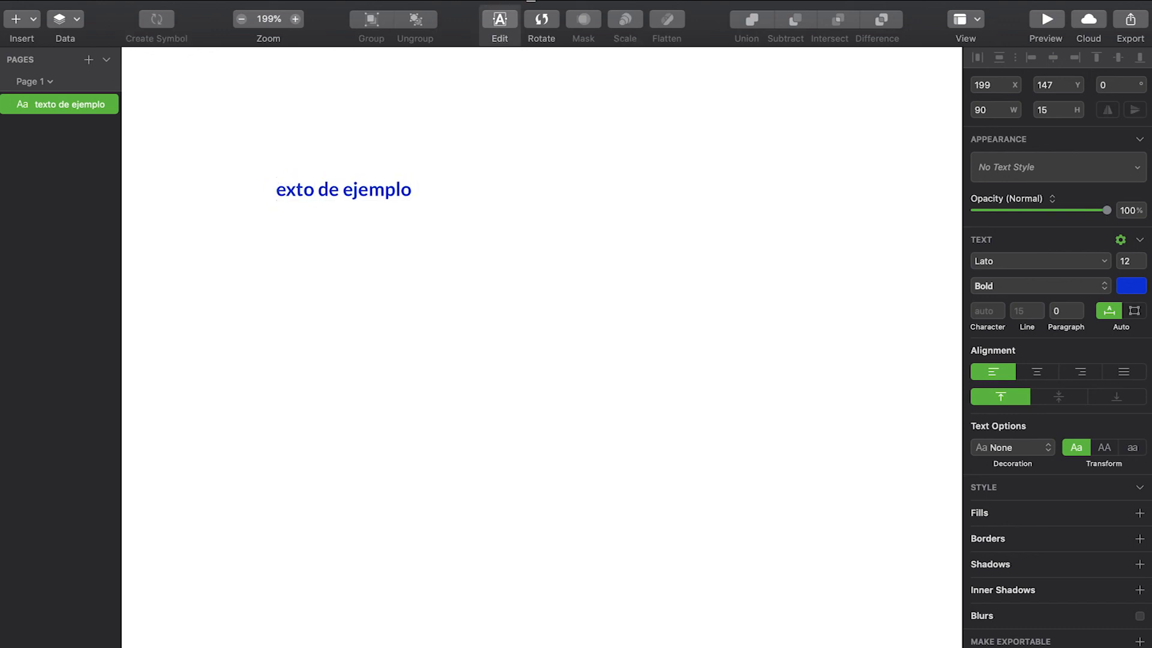
text(T)
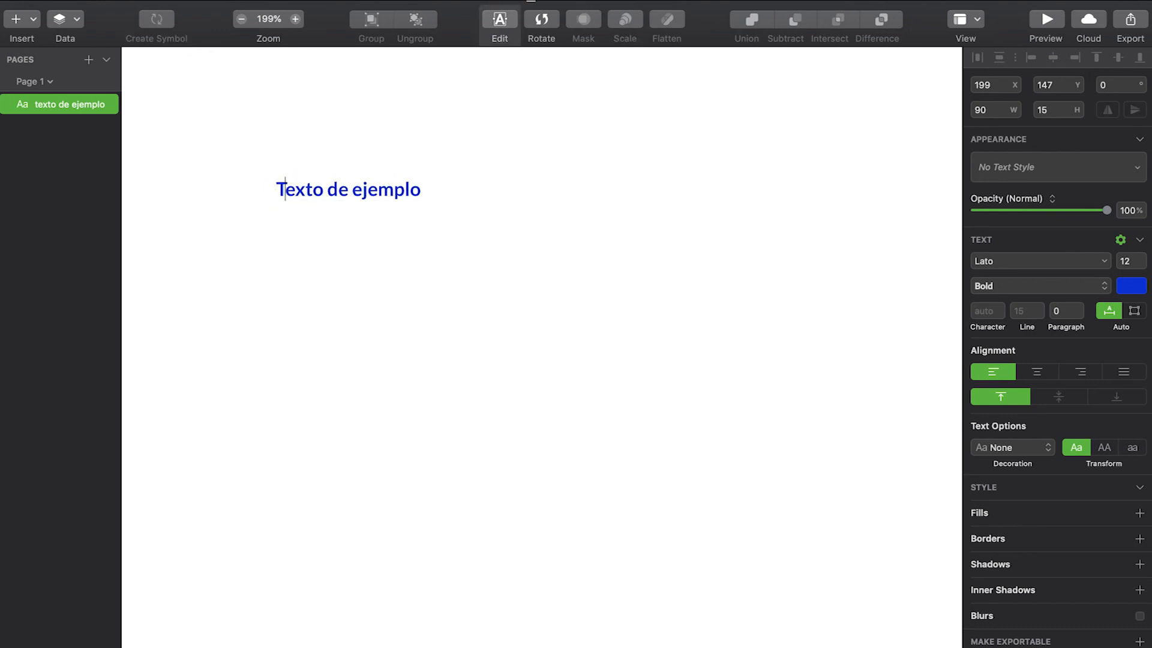
click(295, 297)
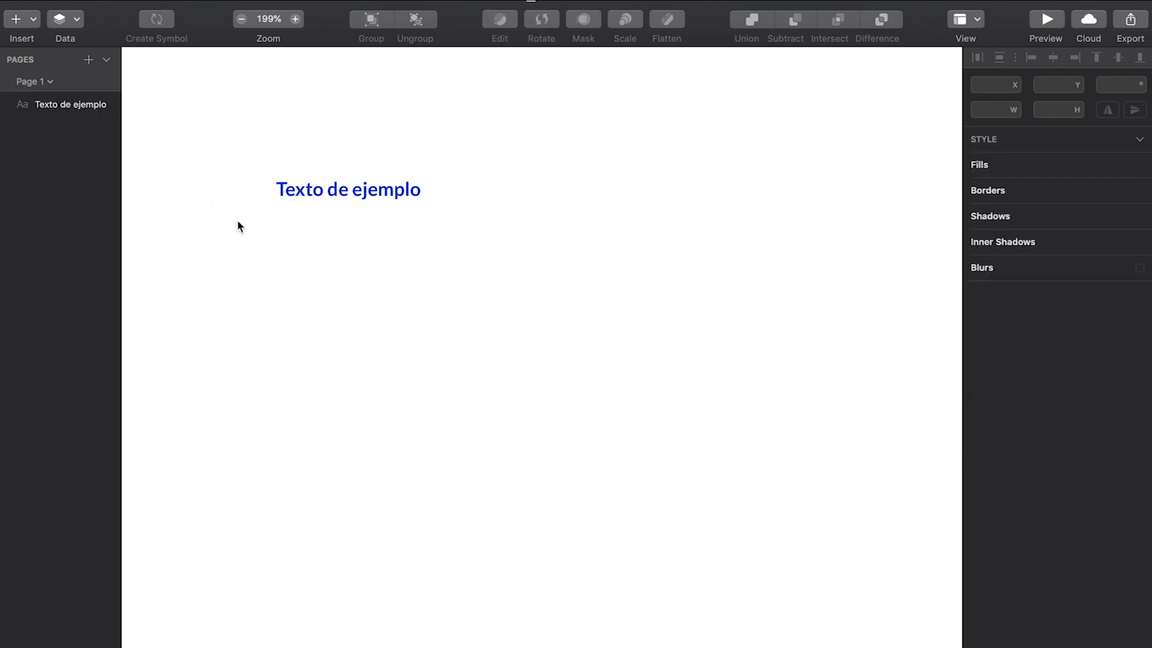
Step: Compare the uppercase and lowercase transforms on the capitalized "Texto de ejemplo", restoring its original casing
click(374, 192)
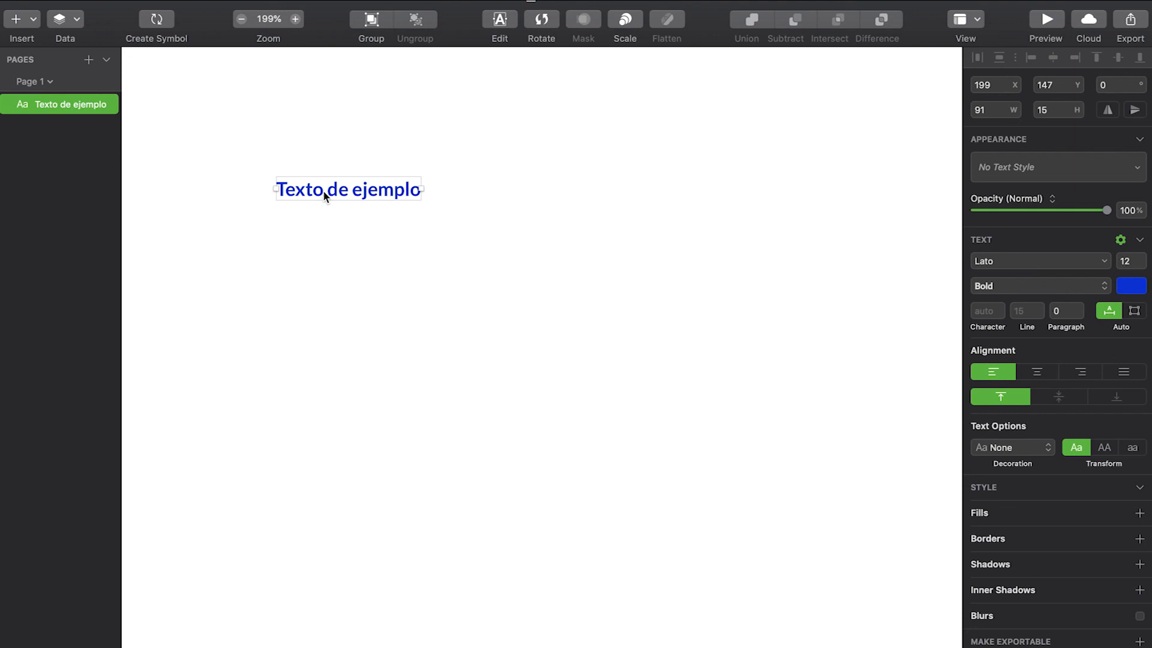
click(391, 252)
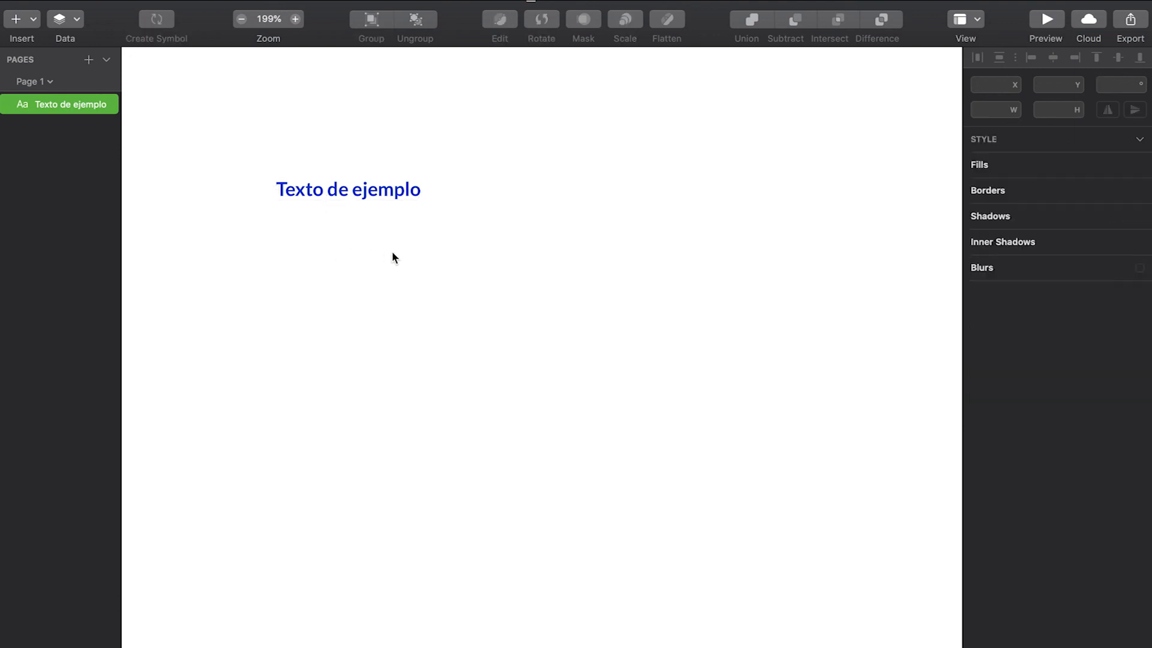
click(376, 183)
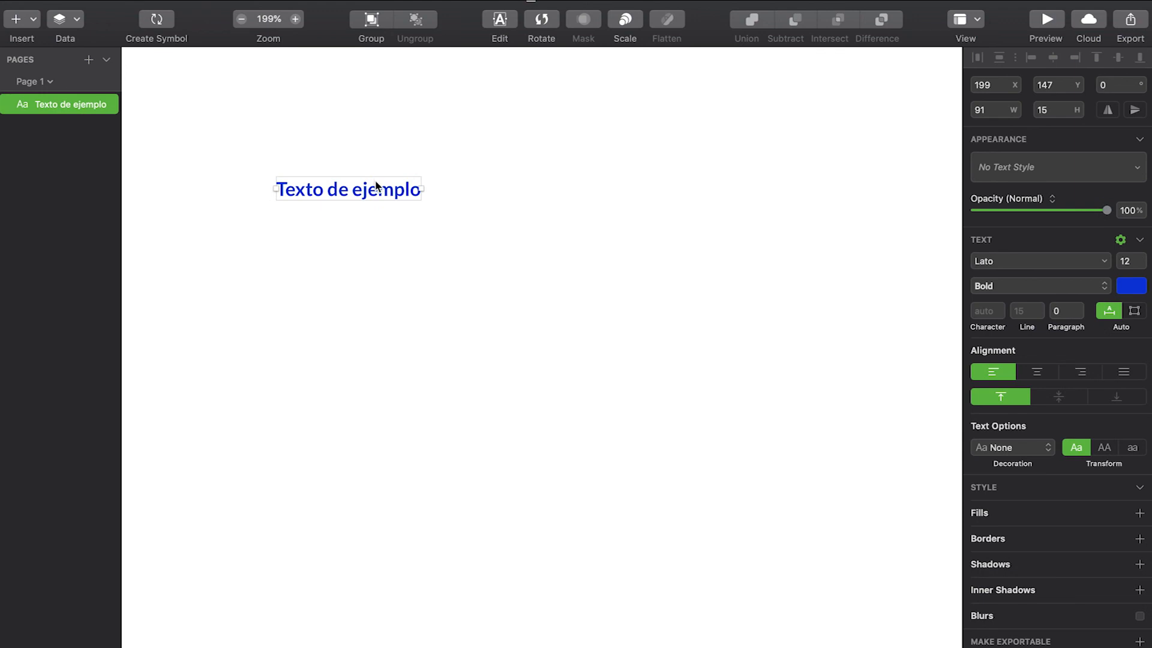
click(1104, 448)
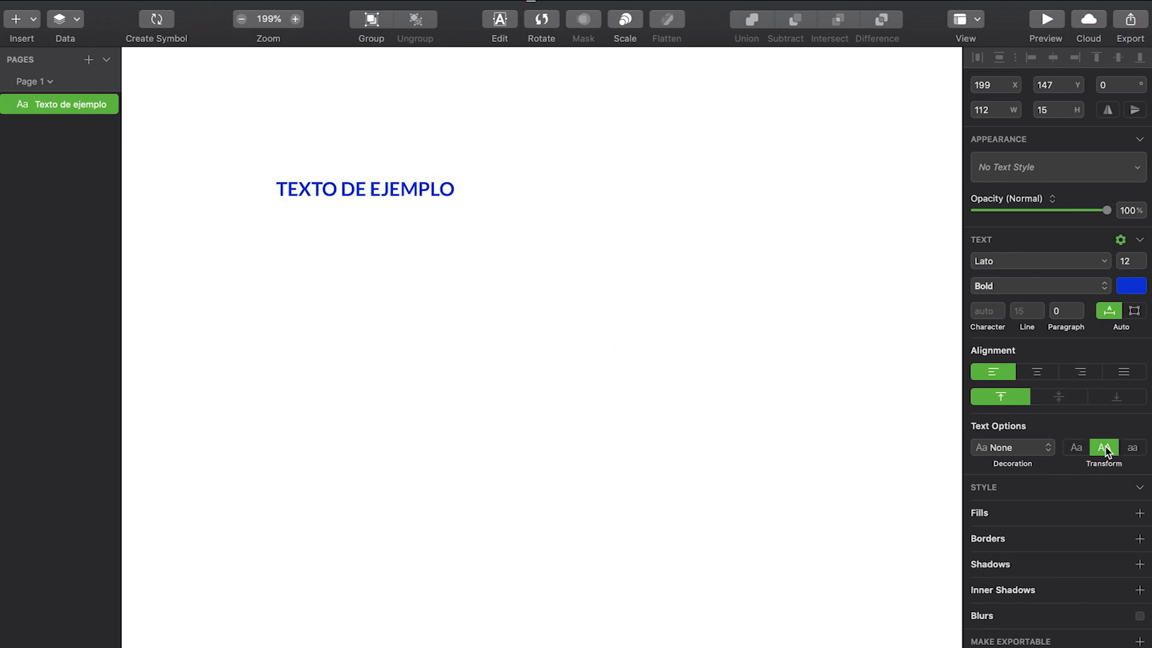
click(1132, 449)
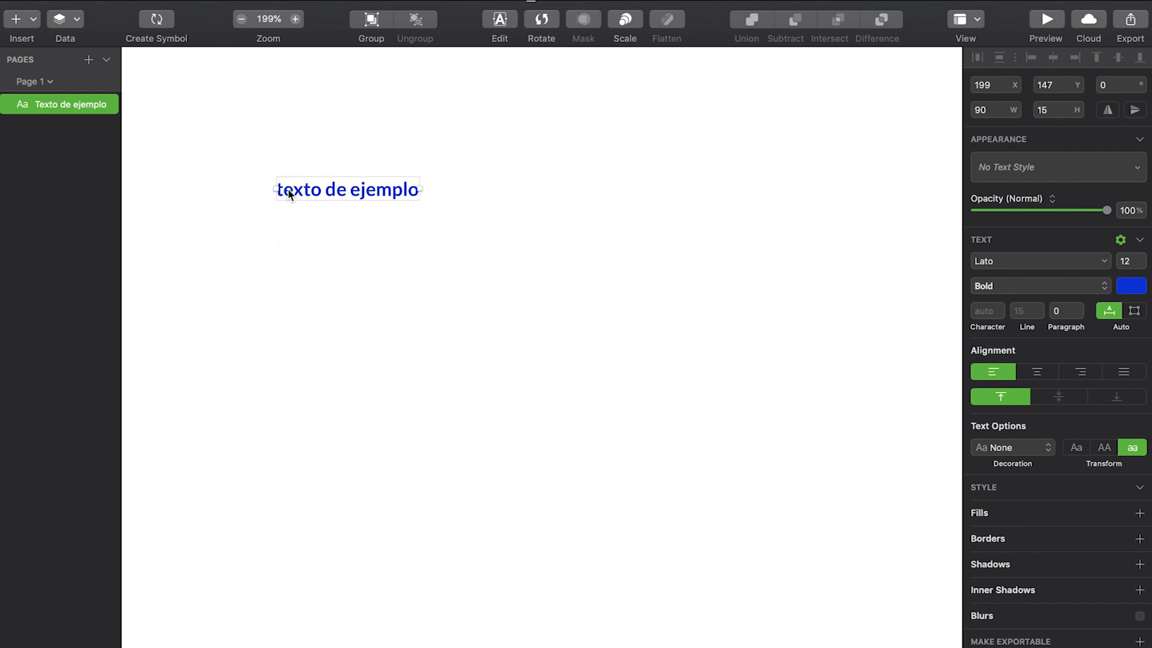
click(1076, 449)
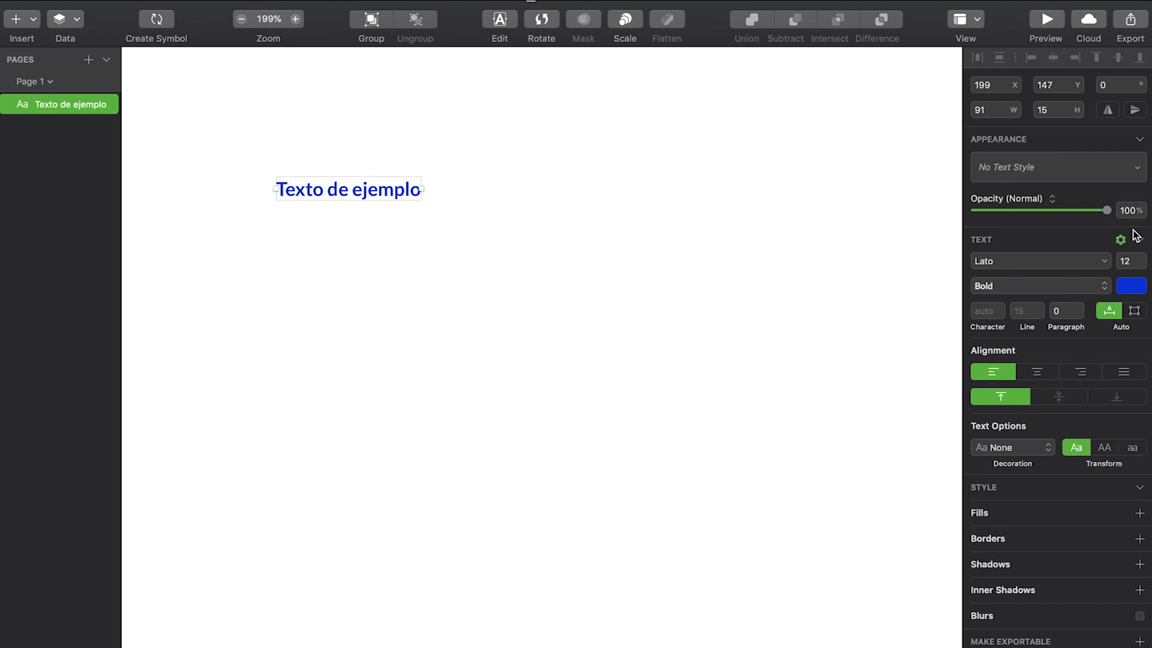
Step: Hide the additional decoration and transform options of the selected text layer
click(1120, 240)
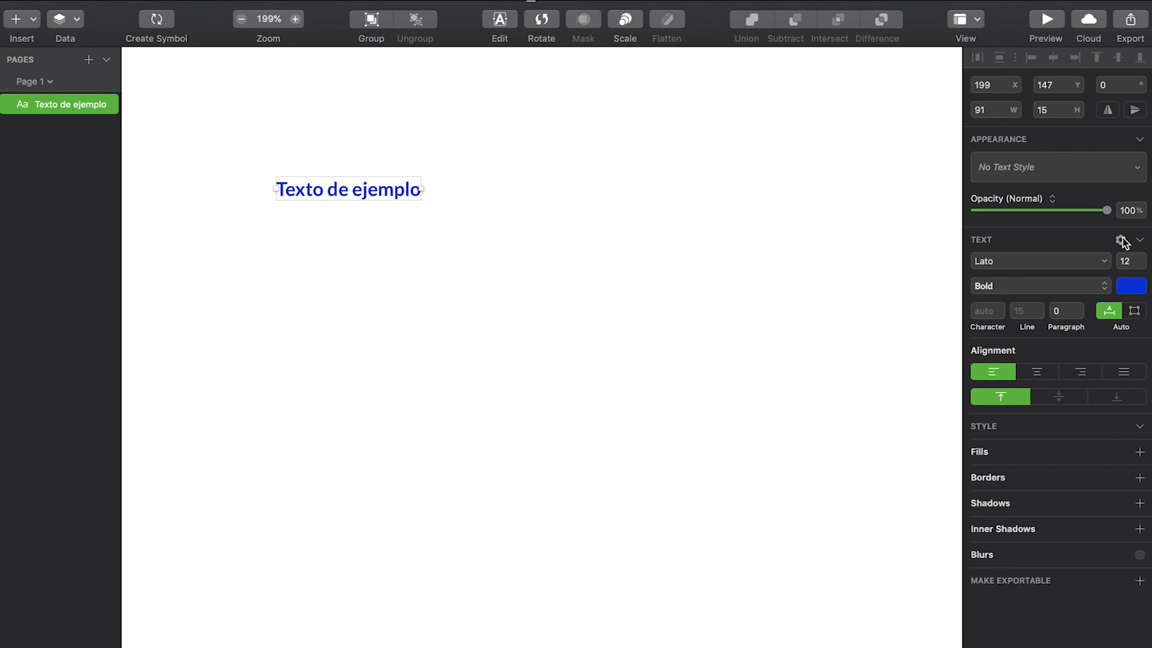